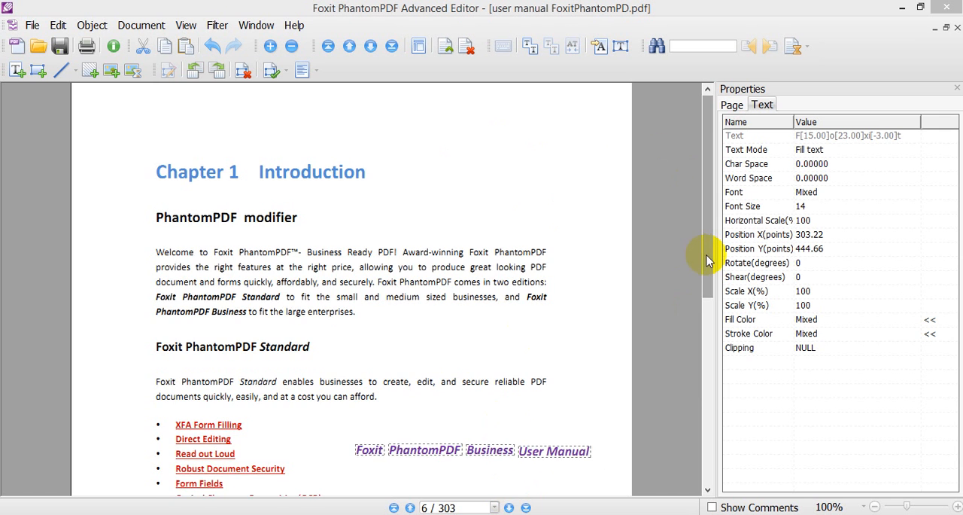
- Move the purple "Foxit PhantomPDF Business User Manual" header text to the foot of page 6, below the page number
{"action": "left_click_drag", "start_coordinate": [704, 260], "coordinate": [708, 416]}
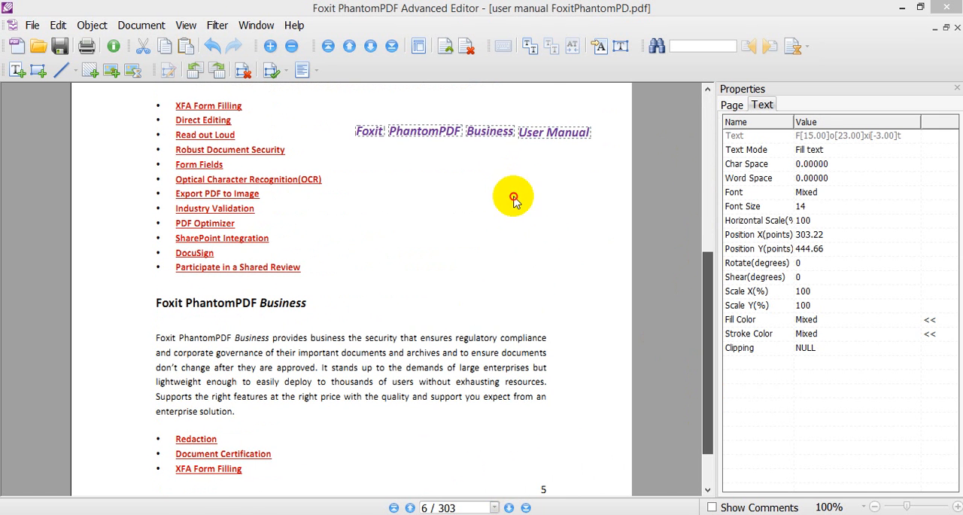
{"action": "left_click_drag", "start_coordinate": [486, 126], "coordinate": [497, 438]}
{"action": "left_click_drag", "start_coordinate": [705, 372], "coordinate": [698, 503]}
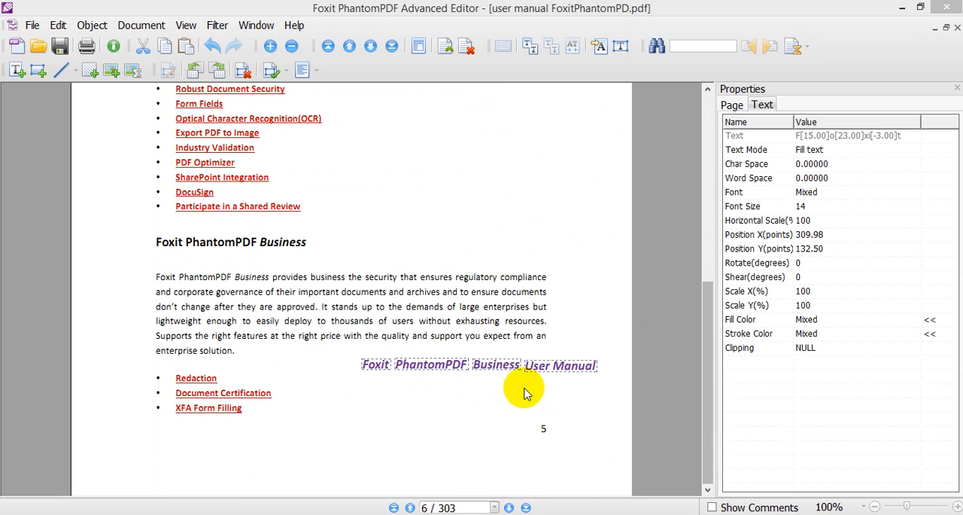
{"action": "left_click_drag", "start_coordinate": [533, 366], "coordinate": [552, 471]}
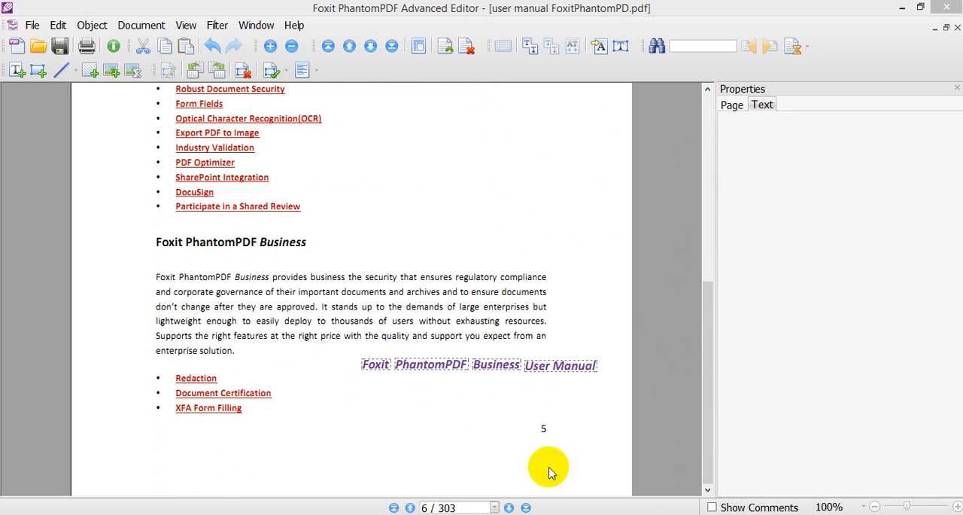
{"action": "left_click", "coordinate": [485, 437]}
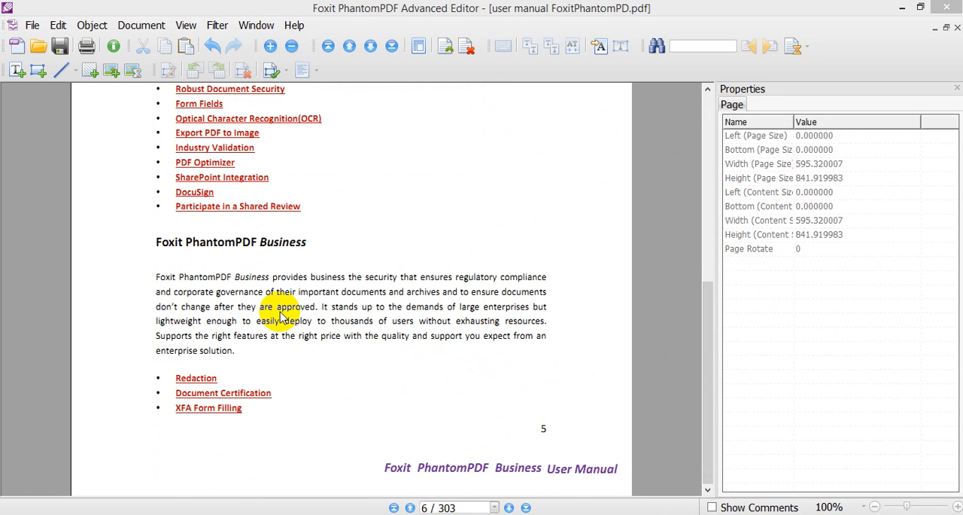
- Set the font size of the "PhantomPDF modifier" heading to 20
{"action": "left_click_drag", "start_coordinate": [703, 323], "coordinate": [683, 155]}
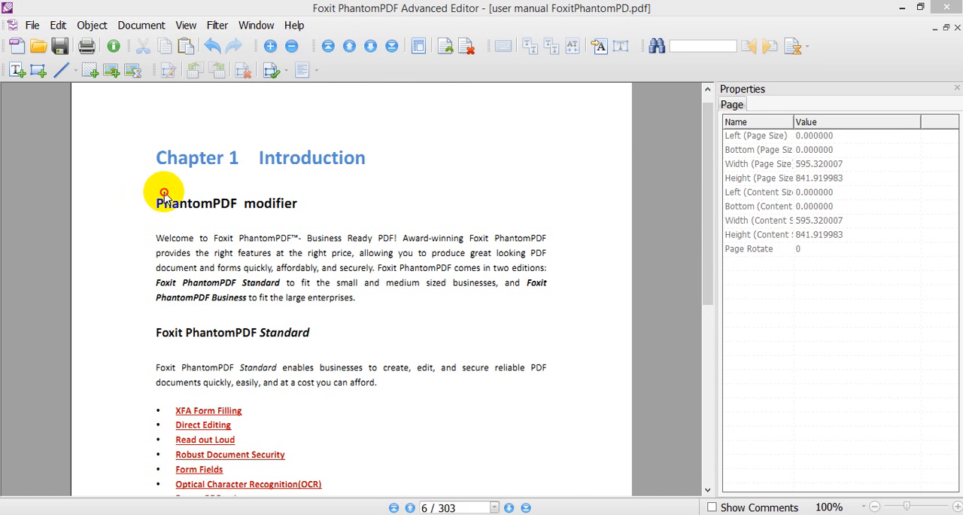
{"action": "left_click_drag", "start_coordinate": [144, 193], "coordinate": [317, 216]}
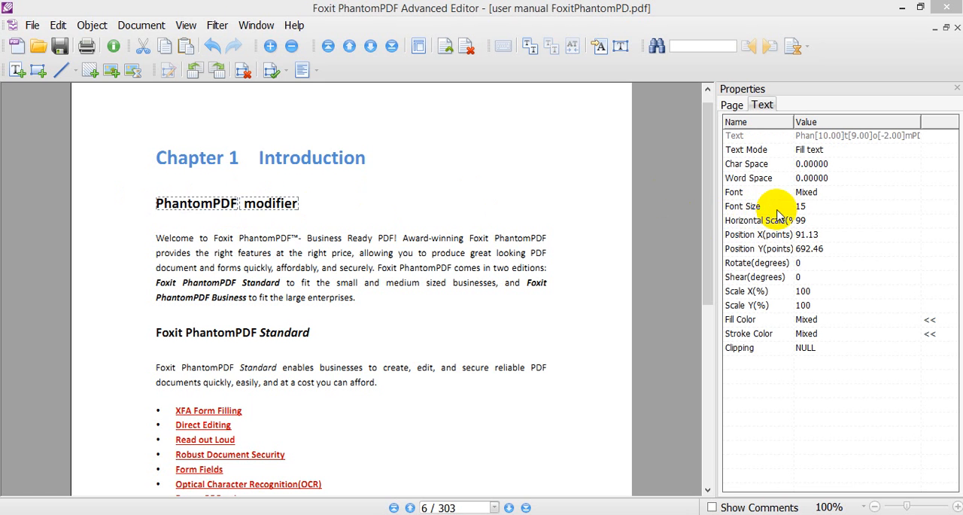
{"action": "left_click", "coordinate": [811, 207]}
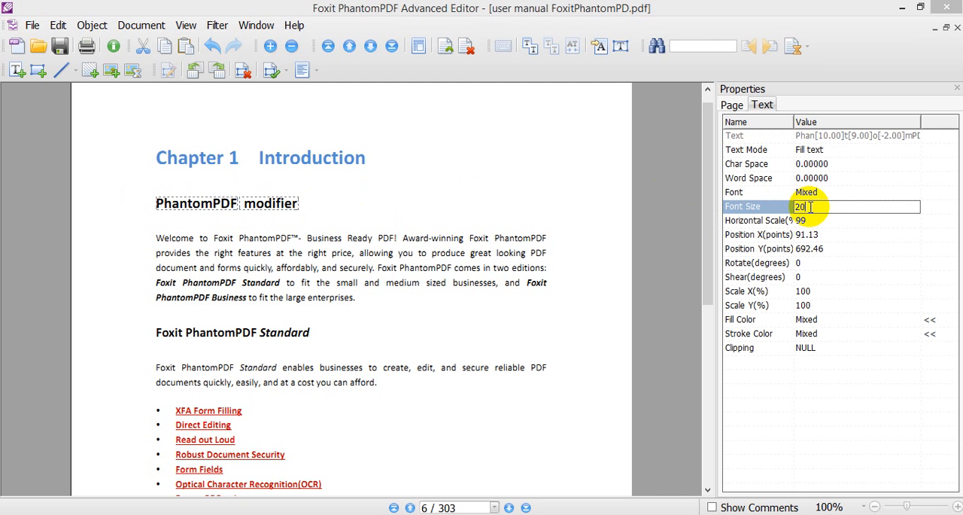
{"action": "type", "text": "20"}
{"action": "key", "text": "Return"}
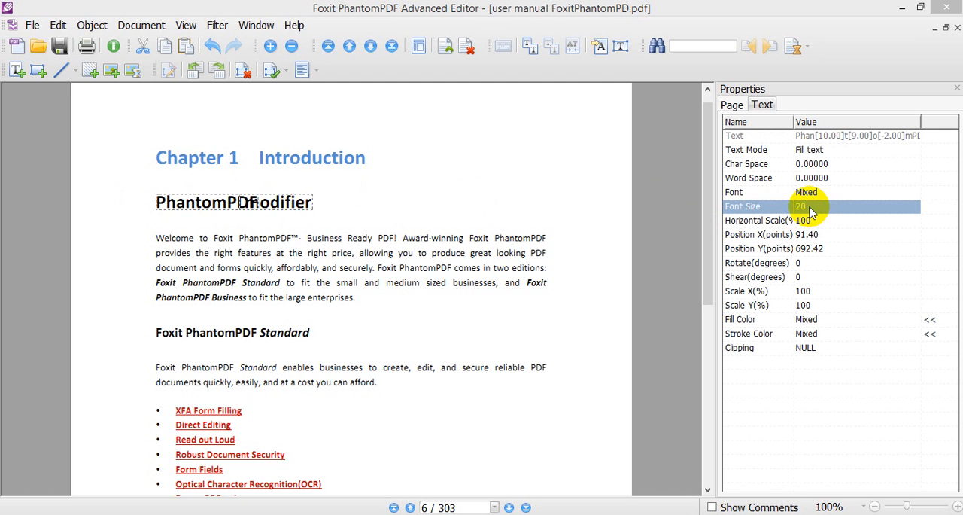
{"action": "left_click", "coordinate": [384, 210]}
- Shift the word "modifier" away from "PhantomPDF" to remove the overlap, fine-tuning it to X about 206.68 points
{"action": "left_click", "coordinate": [279, 204]}
{"action": "left_click_drag", "start_coordinate": [279, 204], "coordinate": [319, 200]}
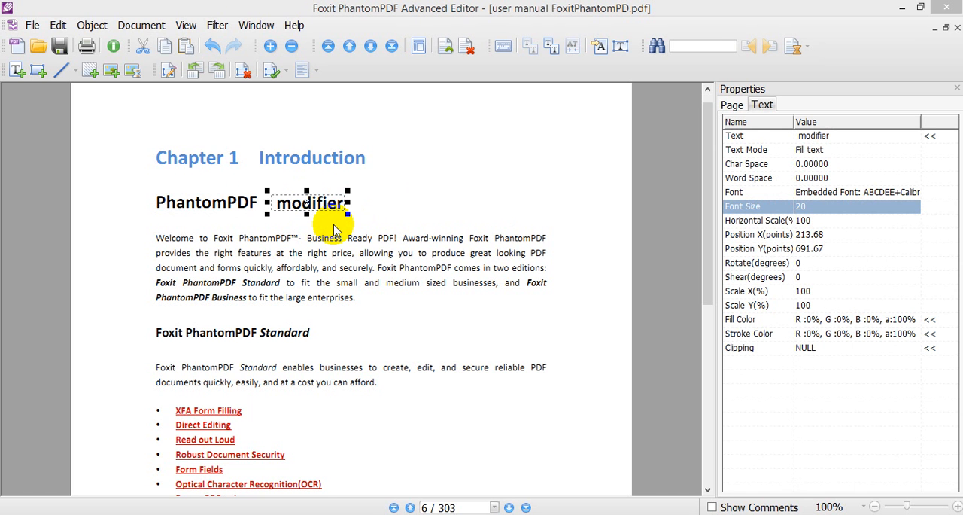
{"action": "key", "text": "Left"}
{"action": "key", "text": "Left"}
{"action": "key", "text": "Left"}
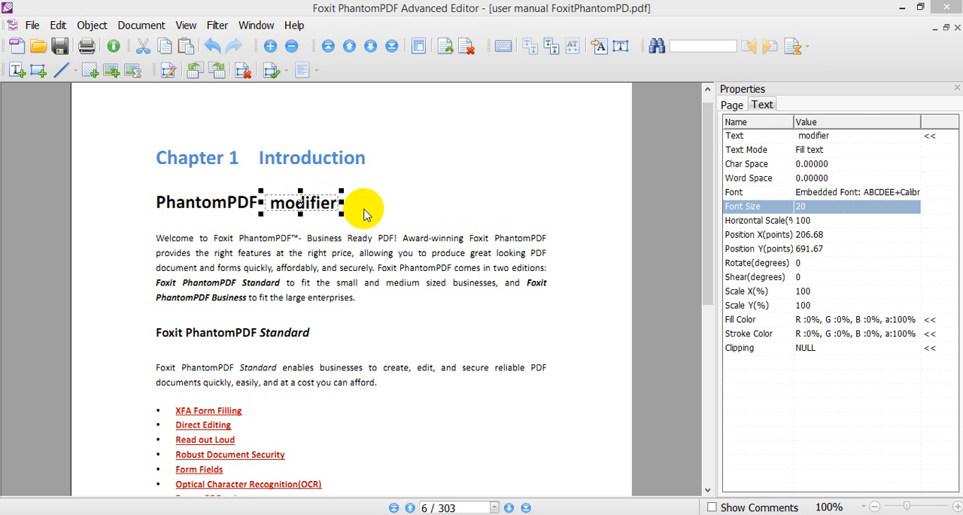
{"action": "left_click", "coordinate": [406, 207]}
- Set the font size of the whole "Welcome to Foxit PhantomPDF" paragraph to 12
{"action": "left_click_drag", "start_coordinate": [146, 237], "coordinate": [561, 316]}
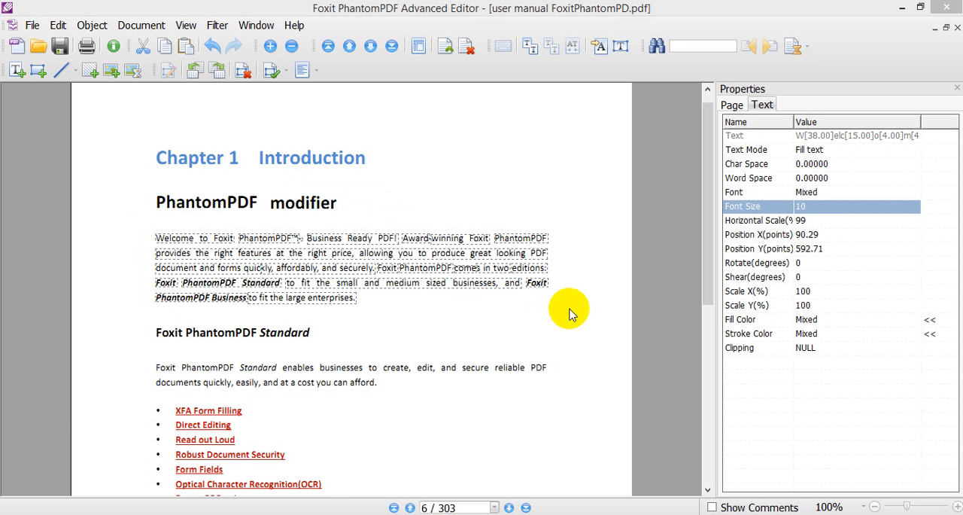
{"action": "left_click", "coordinate": [815, 209]}
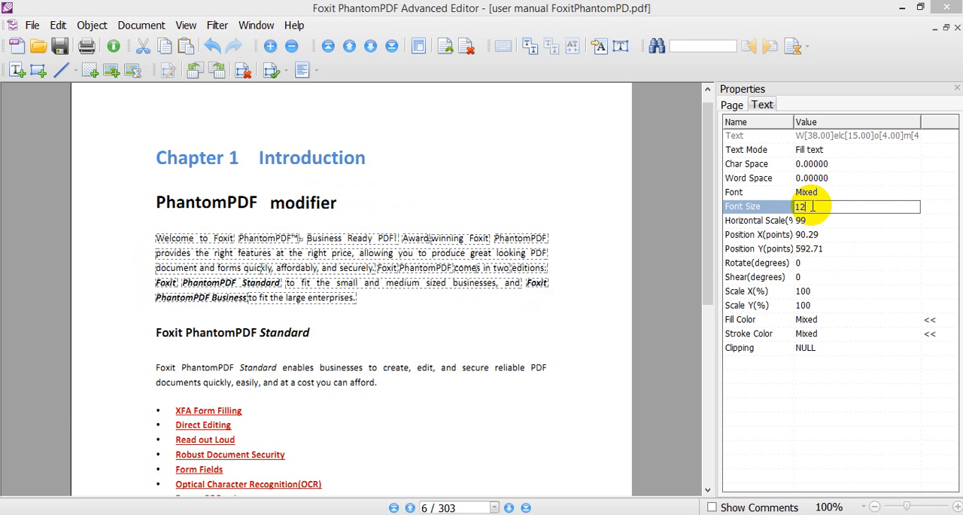
{"action": "type", "text": "12"}
{"action": "key", "text": "Return"}
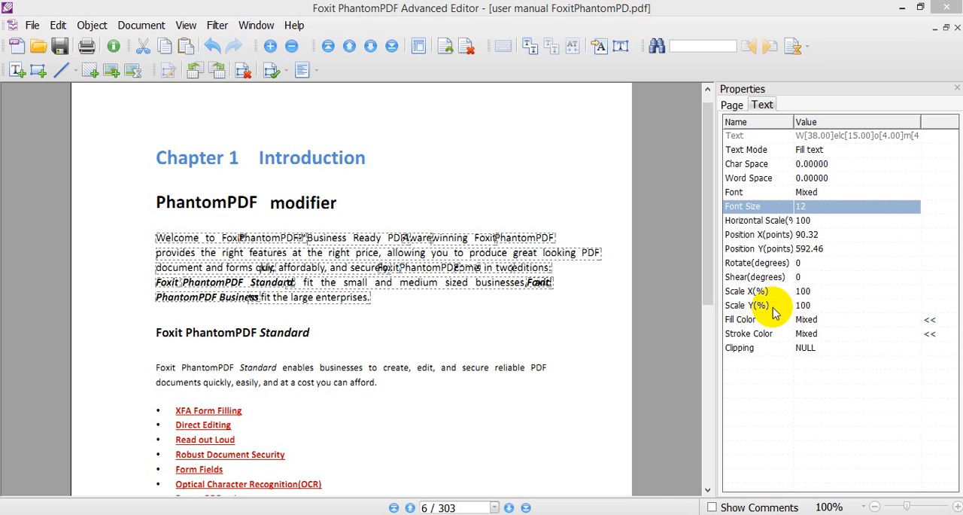
- Scale the welcome paragraph to 110% in X and shift it left to X about 68.55 points, within the page
{"action": "left_click", "coordinate": [818, 291]}
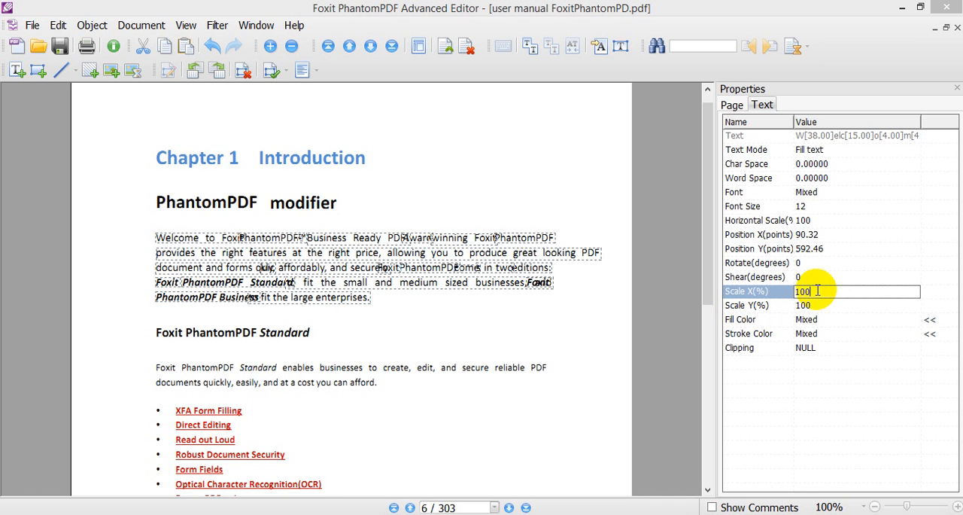
{"action": "double_click", "coordinate": [817, 290]}
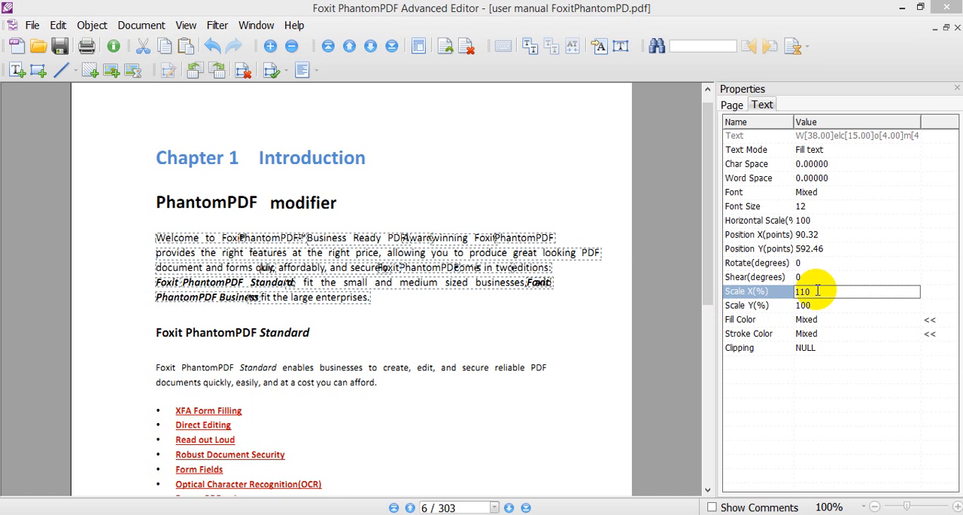
{"action": "type", "text": "110"}
{"action": "key", "text": "Return"}
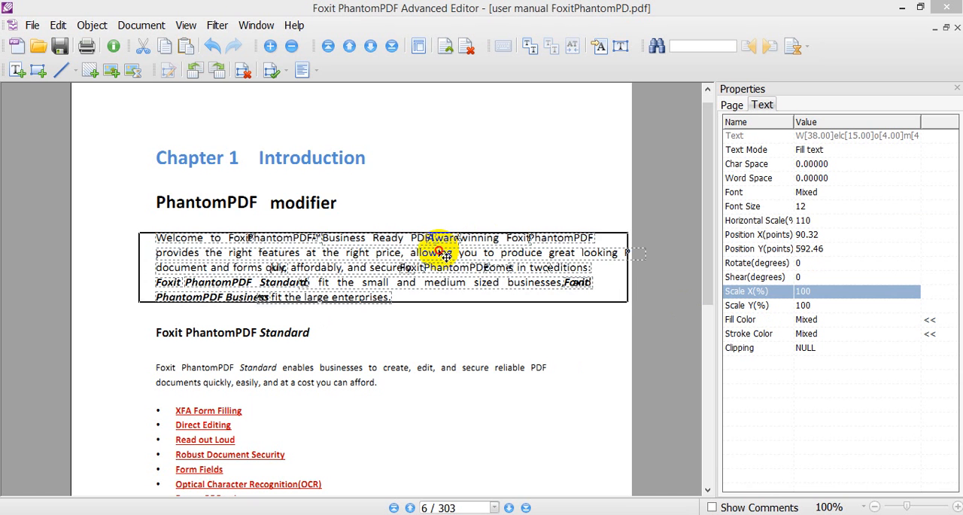
{"action": "left_click_drag", "start_coordinate": [451, 256], "coordinate": [431, 253]}
- Scale the welcome paragraph to 110% in Y and move it down slightly to Y about 589.45 points
{"action": "left_click", "coordinate": [801, 305]}
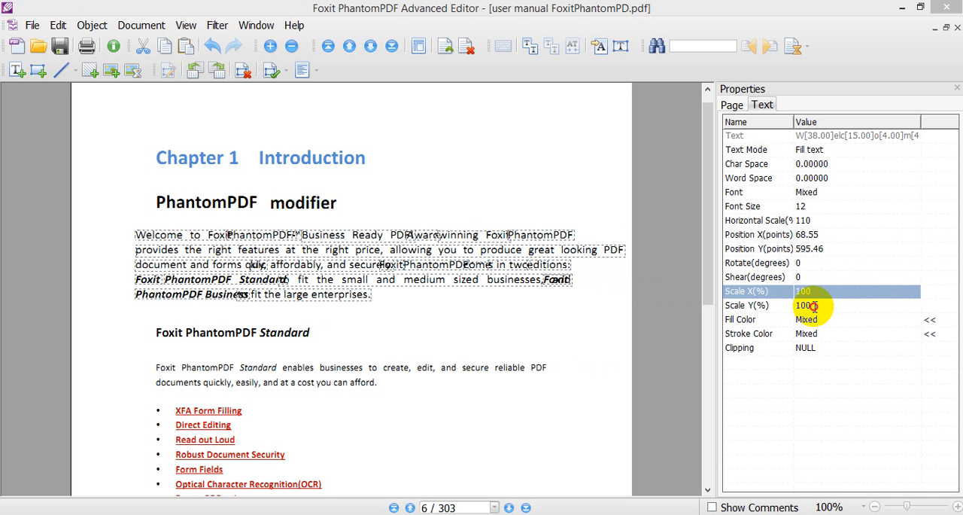
{"action": "type", "text": "1"}
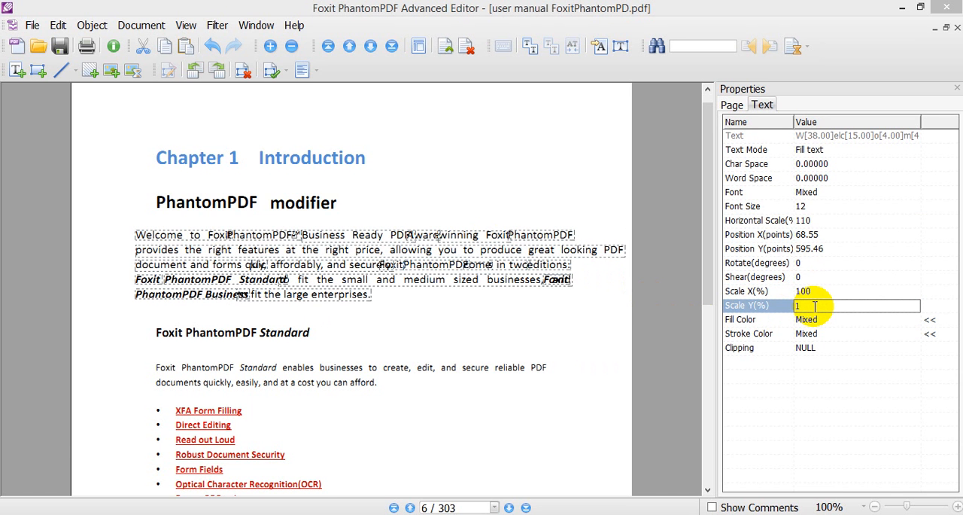
{"action": "type", "text": "10"}
{"action": "key", "text": "Return"}
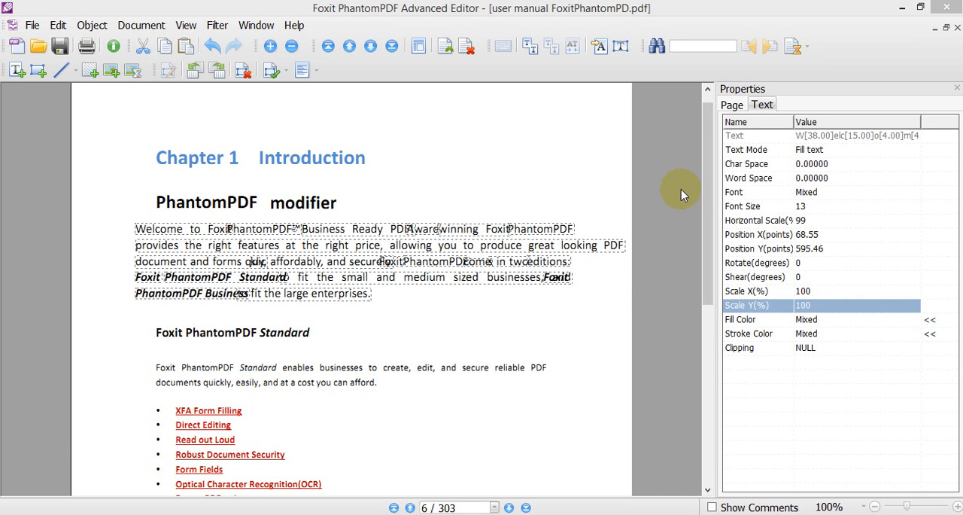
{"action": "left_click_drag", "start_coordinate": [471, 263], "coordinate": [469, 269]}
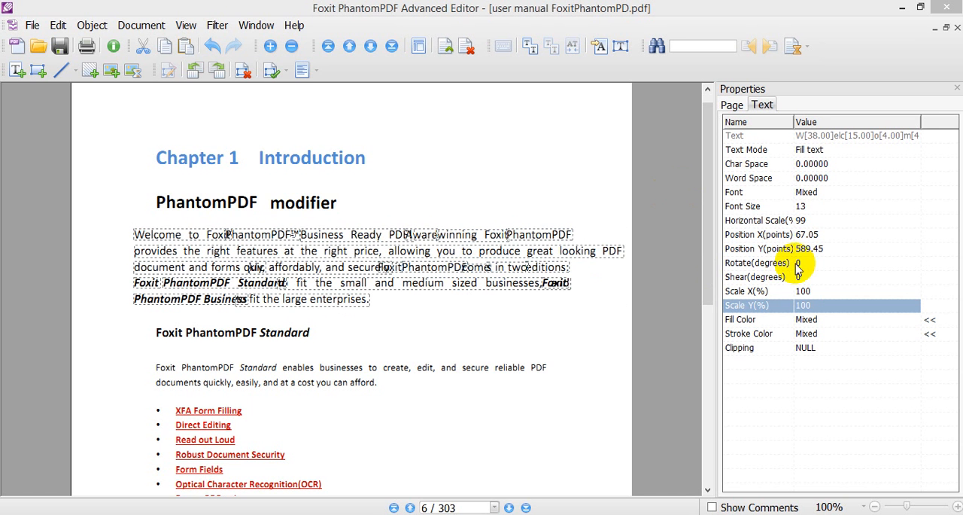
- Reduce the welcome paragraph's font size to 10 and deselect it
{"action": "left_click", "coordinate": [816, 206]}
{"action": "type", "text": "10"}
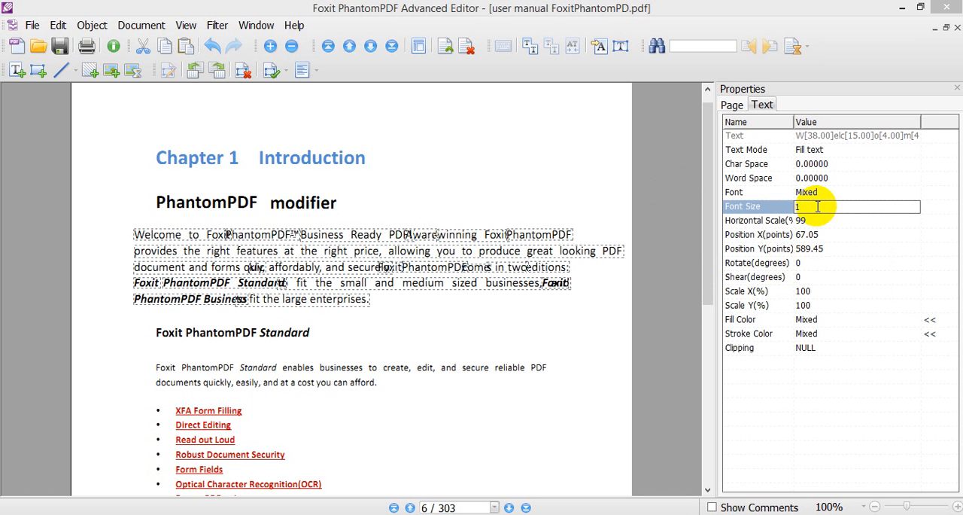
{"action": "key", "text": "Return"}
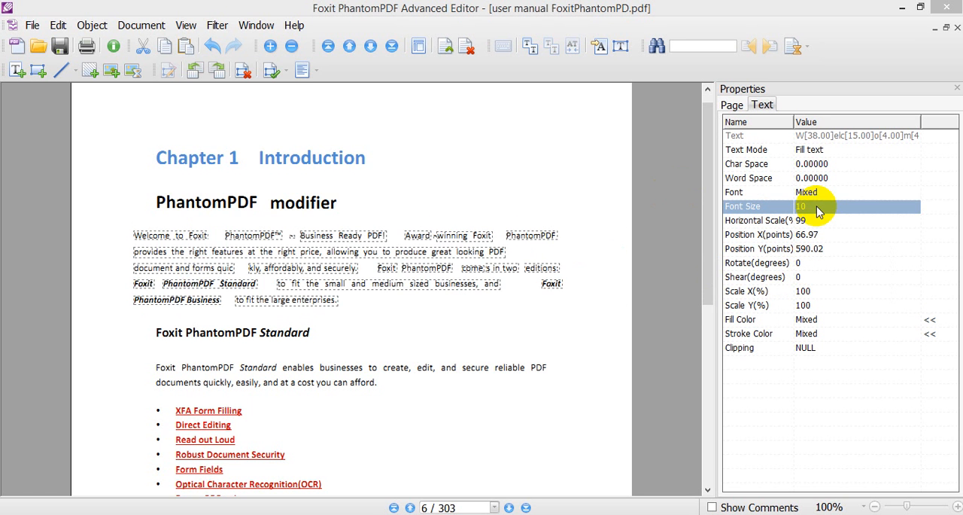
{"action": "left_click", "coordinate": [483, 329]}
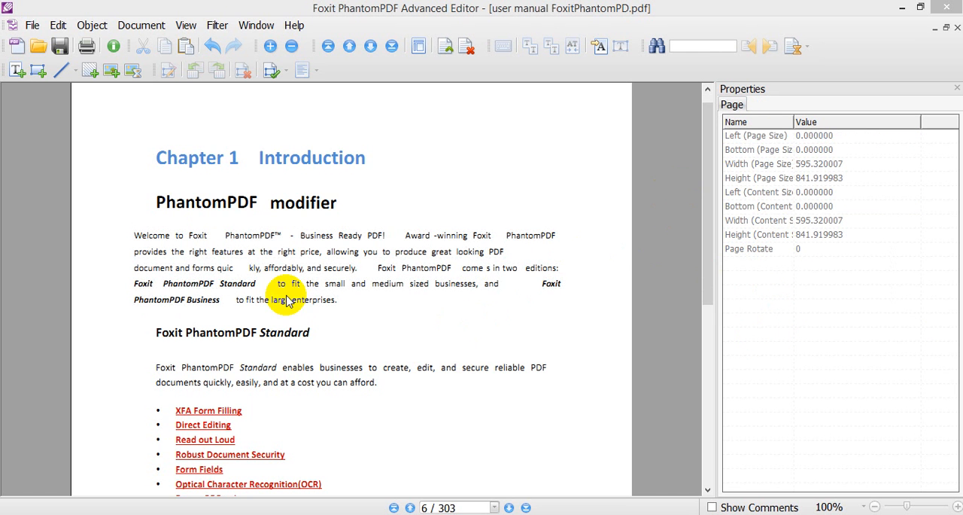
- Delete all text above the bulleted list on page 6, from the "Chapter 1 Introduction" title through the PhantomPDF Standard paragraph
{"action": "mouse_move", "coordinate": [713, 218]}
{"action": "left_mouse_down"}
{"action": "mouse_move", "coordinate": [711, 245]}
{"action": "mouse_move", "coordinate": [709, 216]}
{"action": "left_mouse_up"}
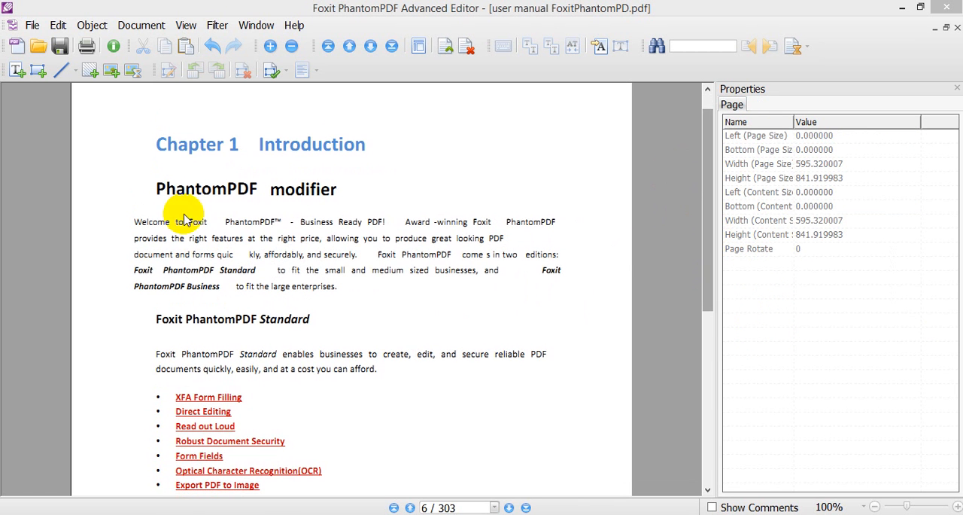
{"action": "left_click_drag", "start_coordinate": [95, 110], "coordinate": [596, 385]}
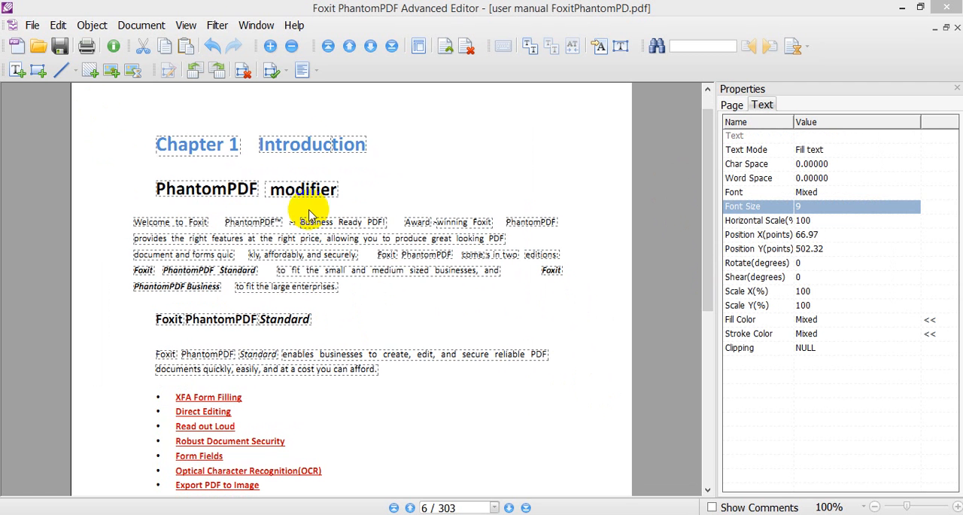
{"action": "left_click", "coordinate": [118, 125]}
{"action": "left_click_drag", "start_coordinate": [107, 115], "coordinate": [619, 391]}
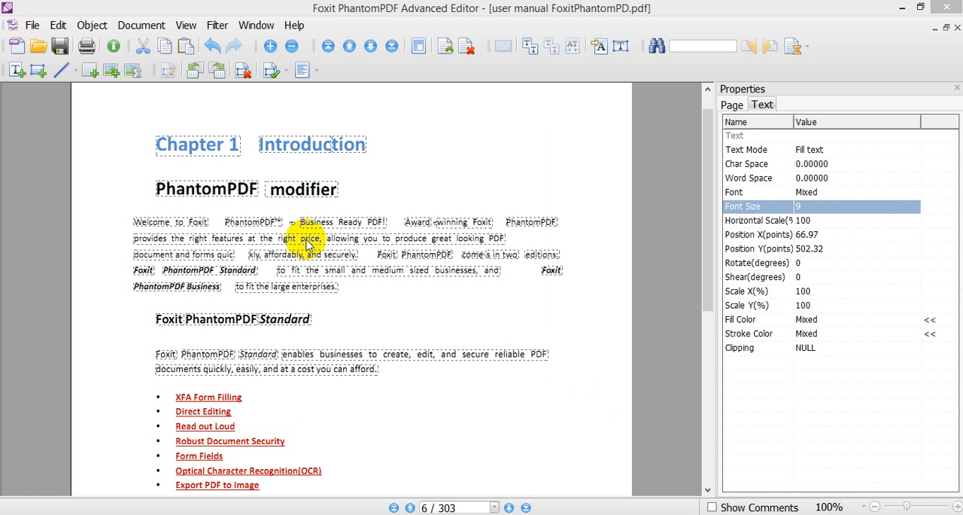
{"action": "right_click", "coordinate": [306, 245]}
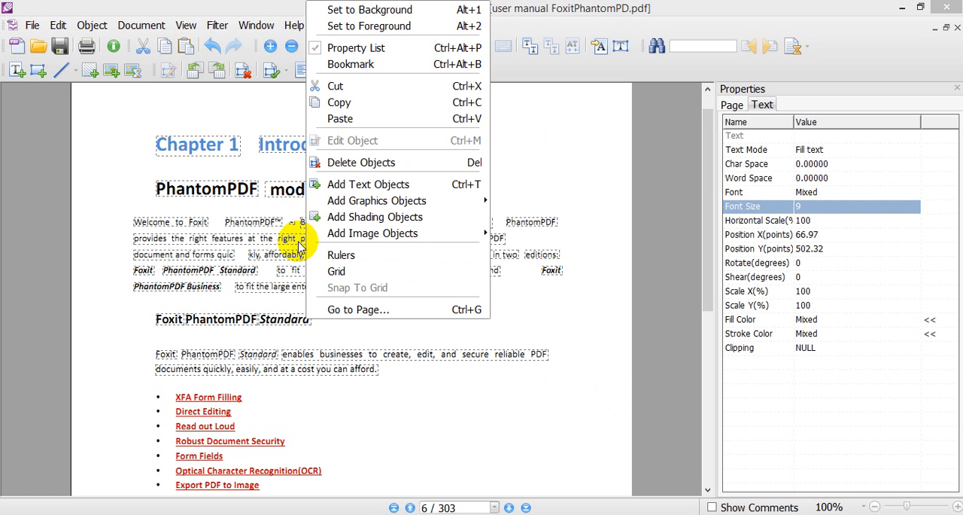
{"action": "left_click", "coordinate": [372, 165]}
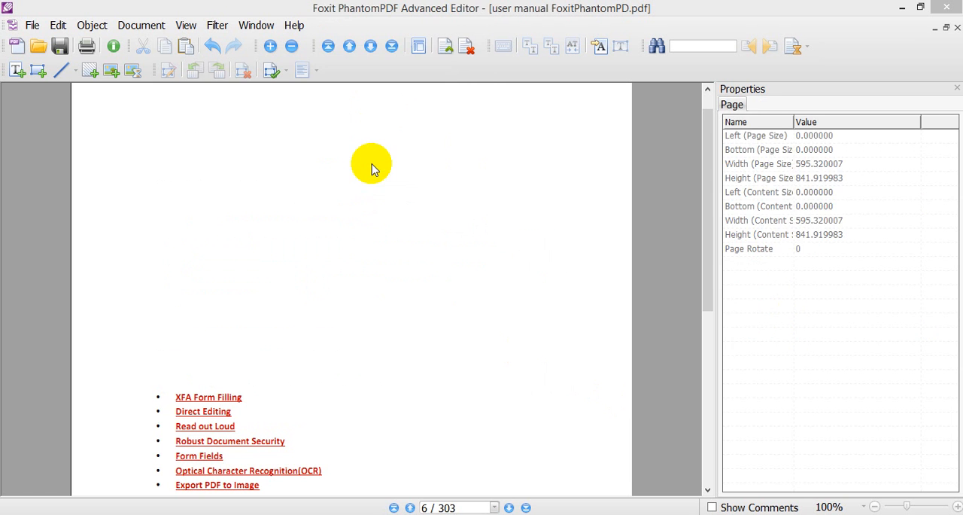
- Go back to page 3 and move the large "Contents" title to the horizontal centre of the page, at X about 258.29 points
{"action": "left_click", "coordinate": [411, 508]}
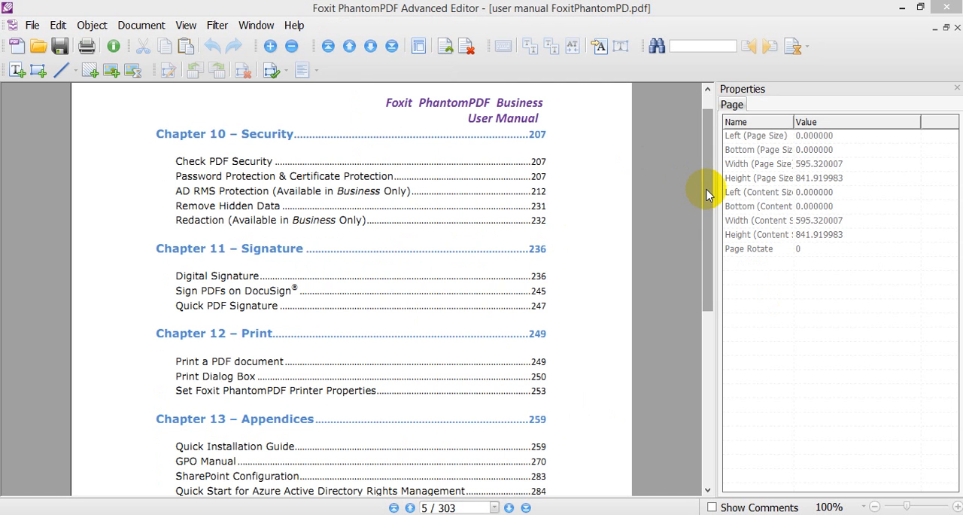
{"action": "left_click_drag", "start_coordinate": [707, 183], "coordinate": [715, 240]}
{"action": "left_click", "coordinate": [410, 508]}
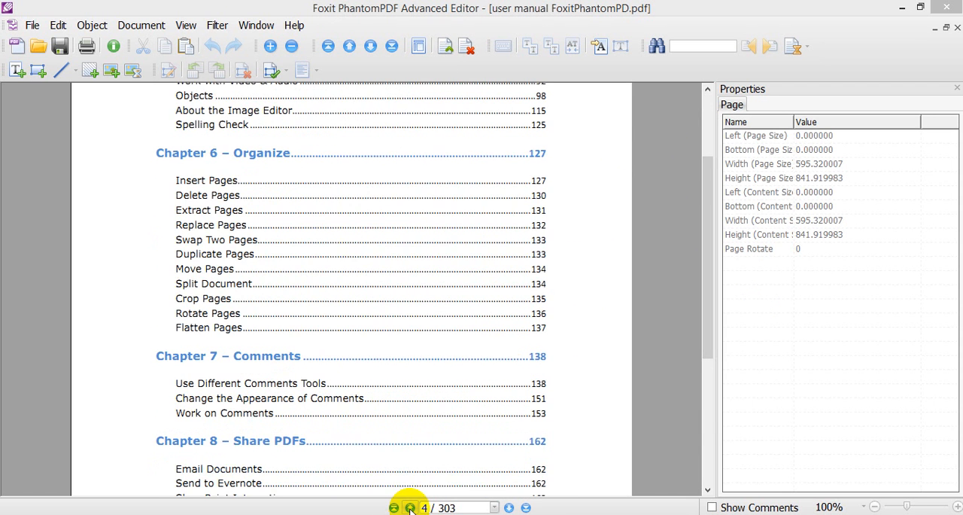
{"action": "left_click", "coordinate": [410, 508]}
{"action": "left_click", "coordinate": [715, 217]}
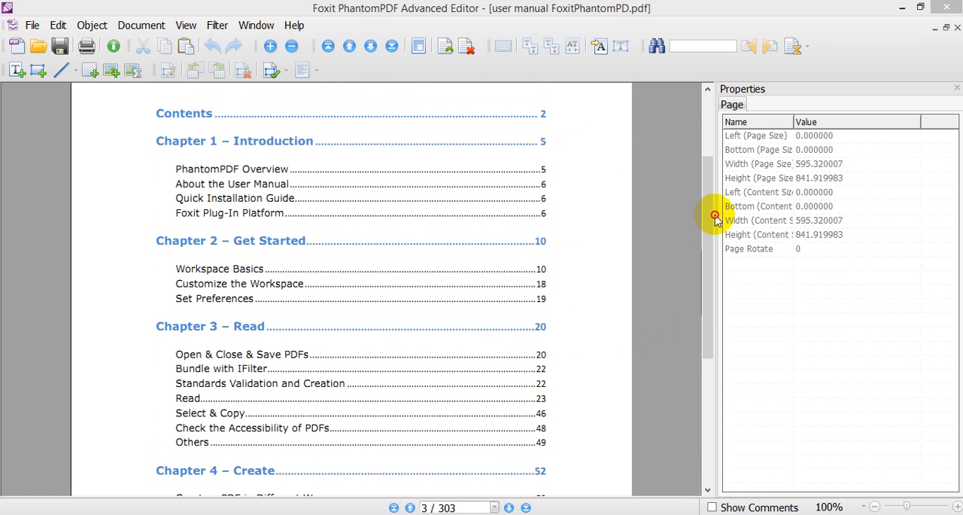
{"action": "left_click_drag", "start_coordinate": [707, 213], "coordinate": [703, 126]}
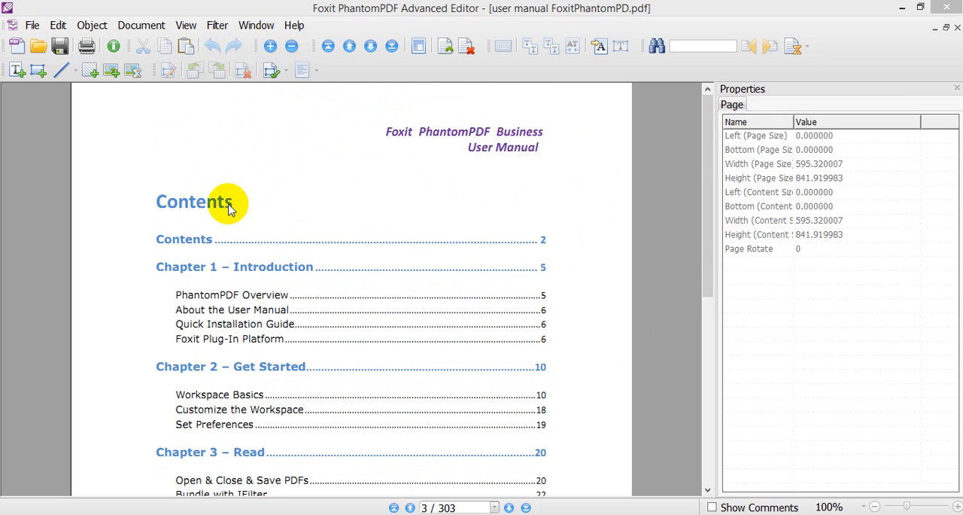
{"action": "left_click_drag", "start_coordinate": [129, 190], "coordinate": [361, 200]}
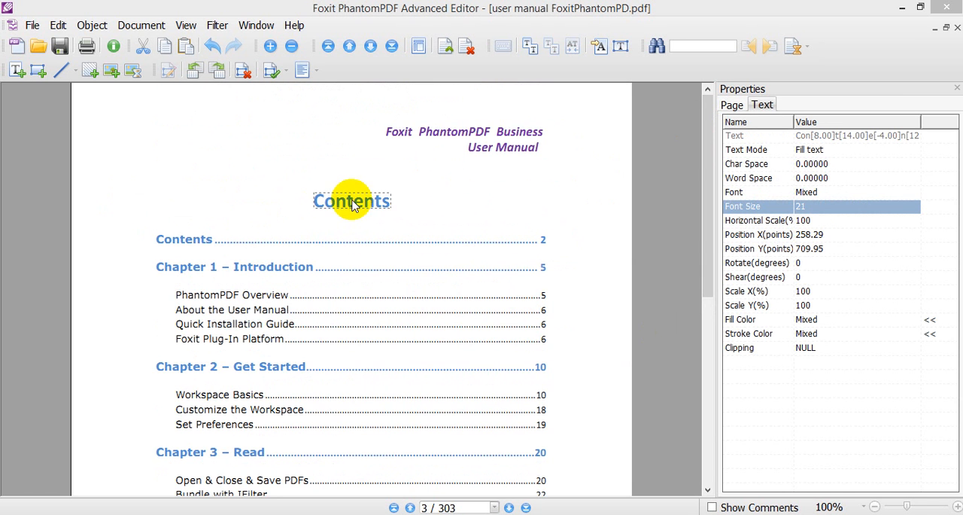
{"action": "left_click", "coordinate": [433, 209]}
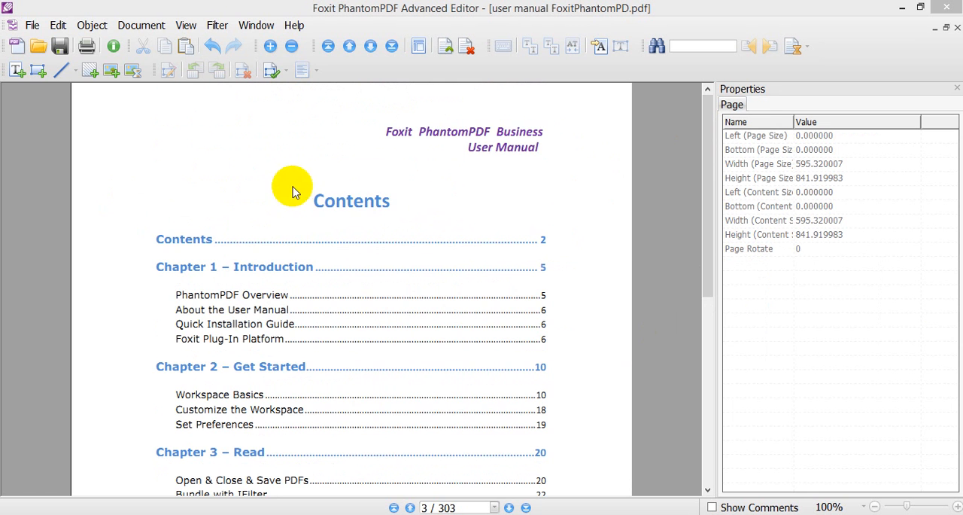
{"action": "left_click_drag", "start_coordinate": [707, 232], "coordinate": [707, 263]}
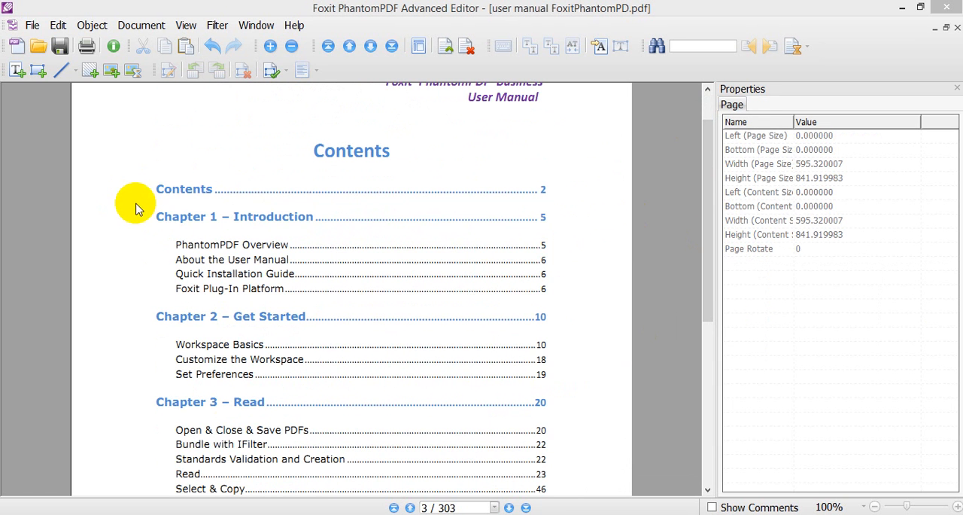
- Move the "PhantomPDF Overview" contents line above the "Contents" title and raise "About the User Manual" into its place, at Y about 617.69 points
{"action": "left_click", "coordinate": [176, 208]}
{"action": "mouse_move", "coordinate": [141, 203]}
{"action": "left_mouse_down"}
{"action": "mouse_move", "coordinate": [561, 242]}
{"action": "mouse_move", "coordinate": [422, 215]}
{"action": "left_mouse_up"}
{"action": "left_click_drag", "start_coordinate": [162, 235], "coordinate": [564, 252]}
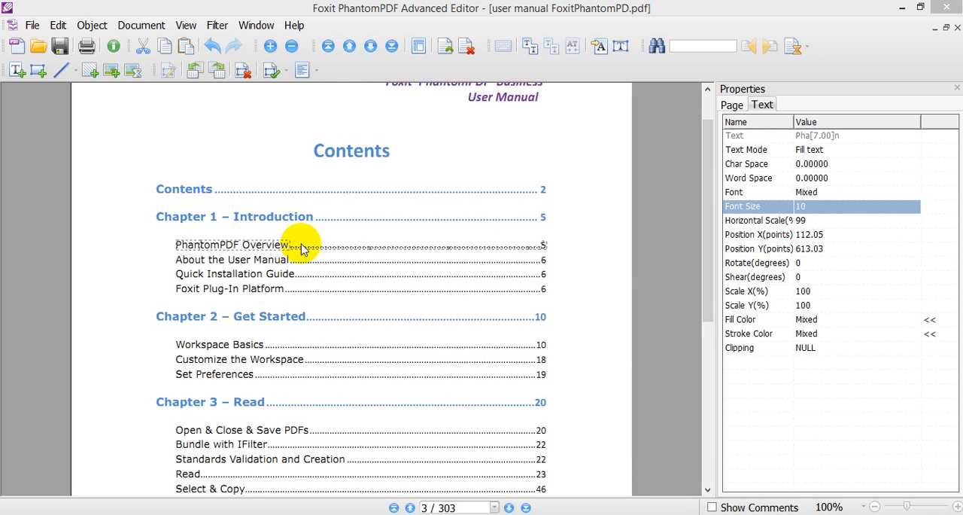
{"action": "left_click_drag", "start_coordinate": [303, 246], "coordinate": [273, 125]}
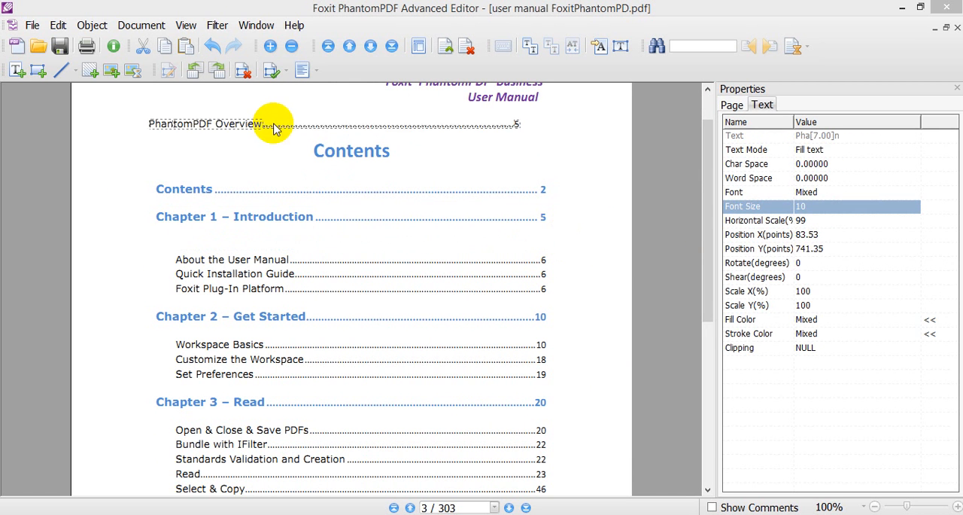
{"action": "left_click_drag", "start_coordinate": [165, 240], "coordinate": [564, 268]}
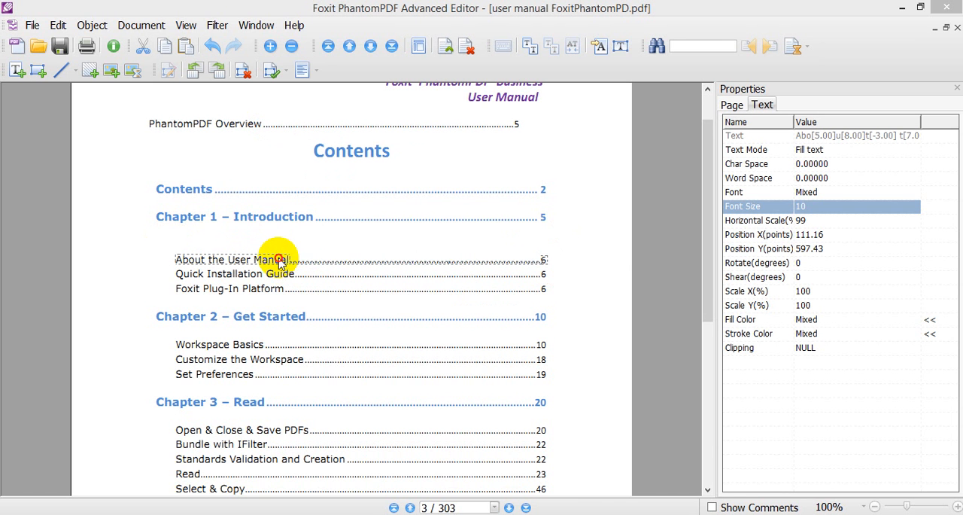
{"action": "left_click_drag", "start_coordinate": [279, 256], "coordinate": [278, 241]}
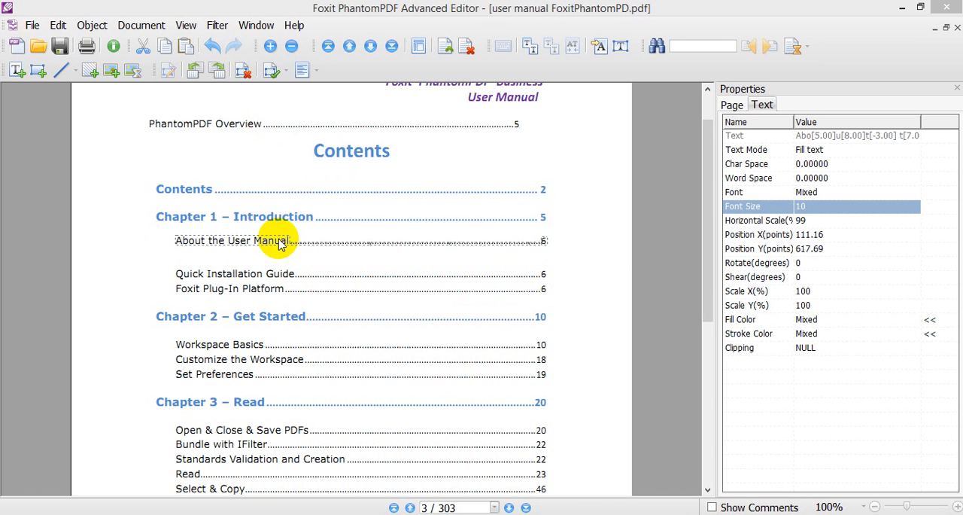
- Move the "PhantomPDF Overview" line directly below "About the User Manual", at X about 112.81 and Y about 600.02 points, and deselect it
{"action": "left_click_drag", "start_coordinate": [139, 107], "coordinate": [549, 144]}
{"action": "left_click_drag", "start_coordinate": [243, 131], "coordinate": [268, 263]}
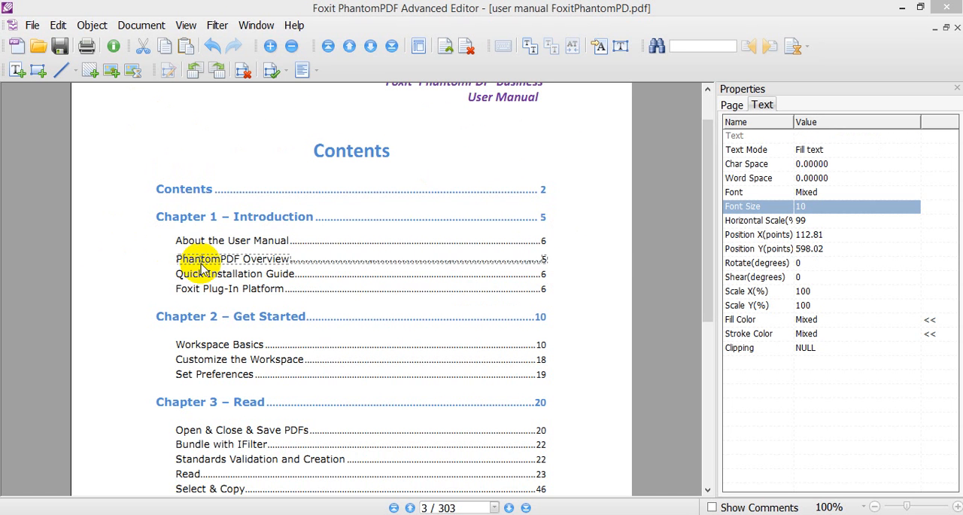
{"action": "key", "text": "Up"}
{"action": "key", "text": "Up"}
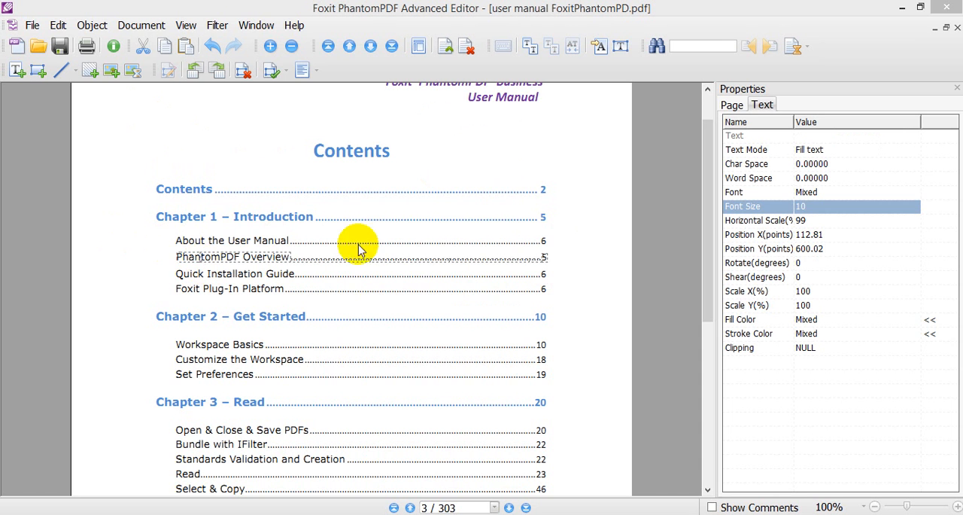
{"action": "left_click", "coordinate": [583, 246]}
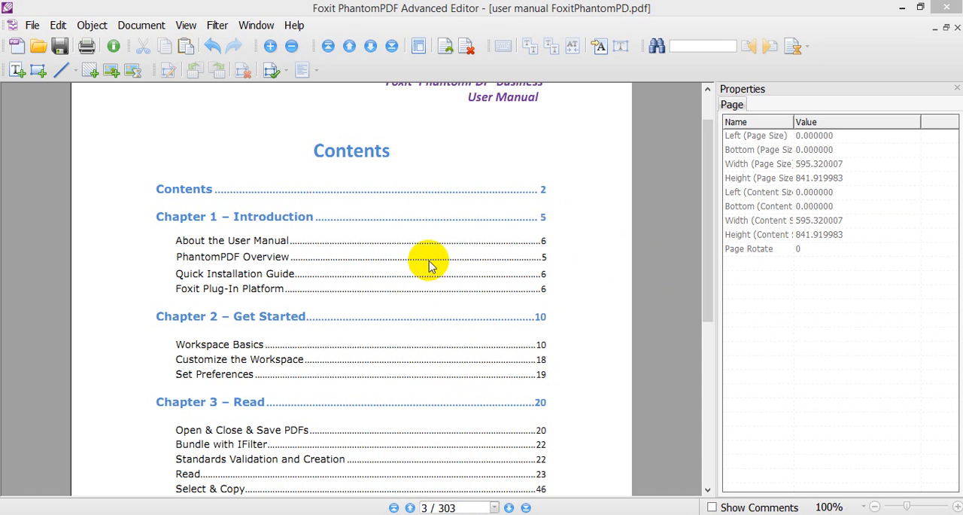
- Replace the "About the User Manual" text under Chapter 1 with "modifier texte" and accept the edit
{"action": "left_click", "coordinate": [708, 235]}
{"action": "left_click_drag", "start_coordinate": [707, 235], "coordinate": [710, 279]}
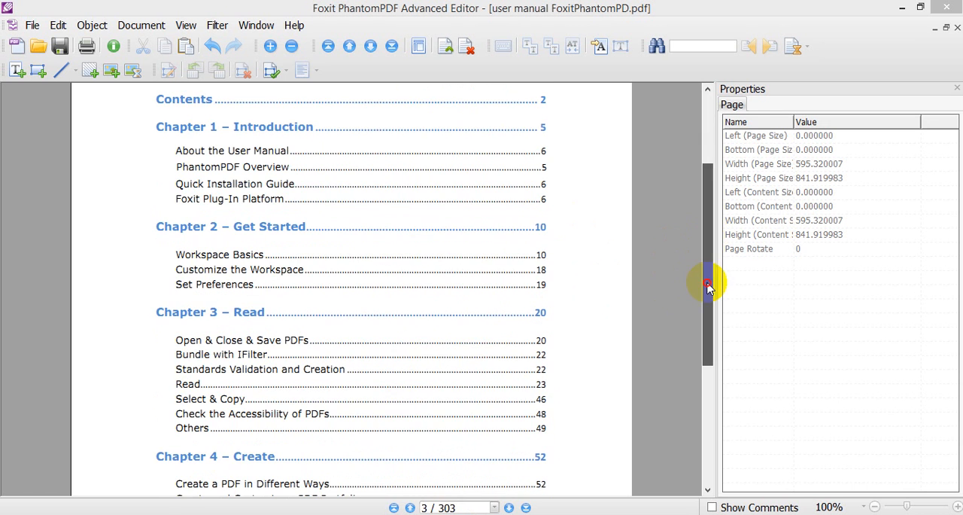
{"action": "double_click", "coordinate": [259, 153]}
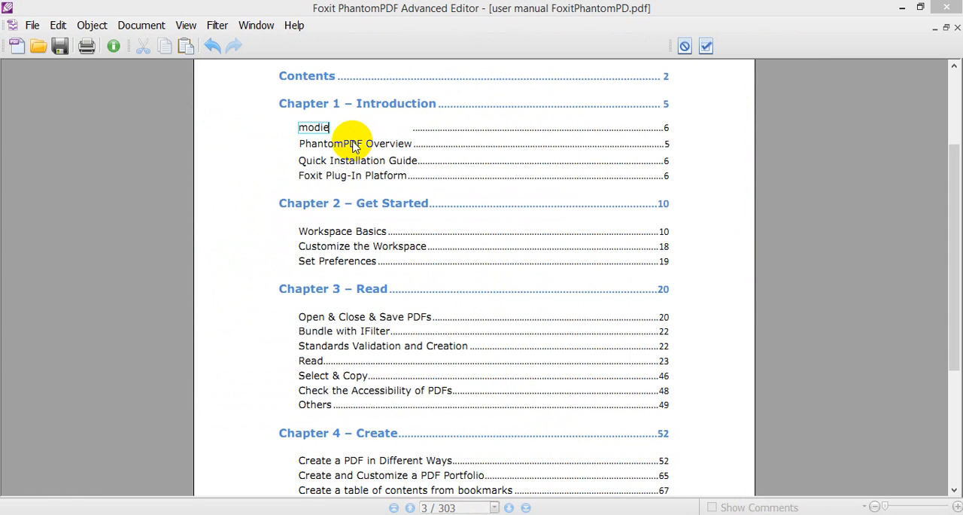
{"action": "type", "text": "ier texte"}
{"action": "left_click", "coordinate": [707, 45]}
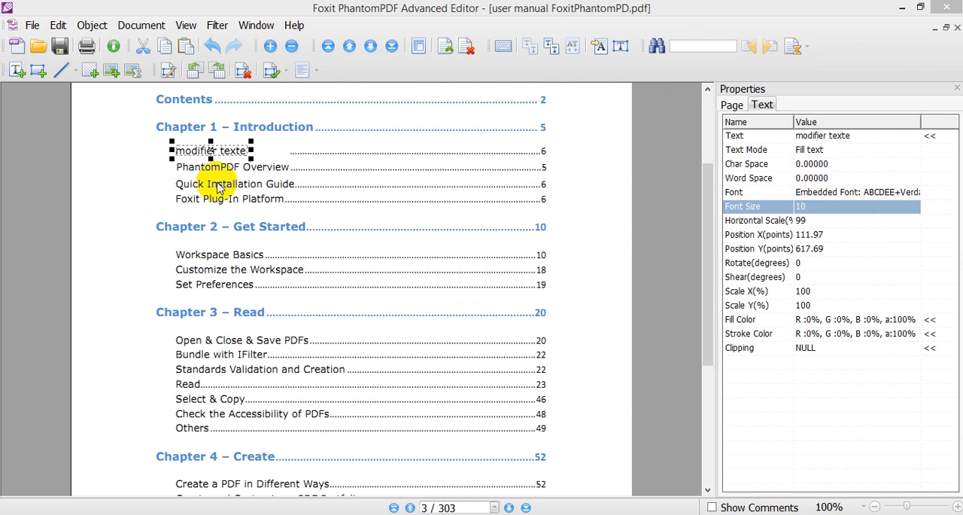
- Open the "In Platform" part of the "Foxit Plug-In Platform" entry for text editing and exit the text editor
{"action": "left_click", "coordinate": [218, 187]}
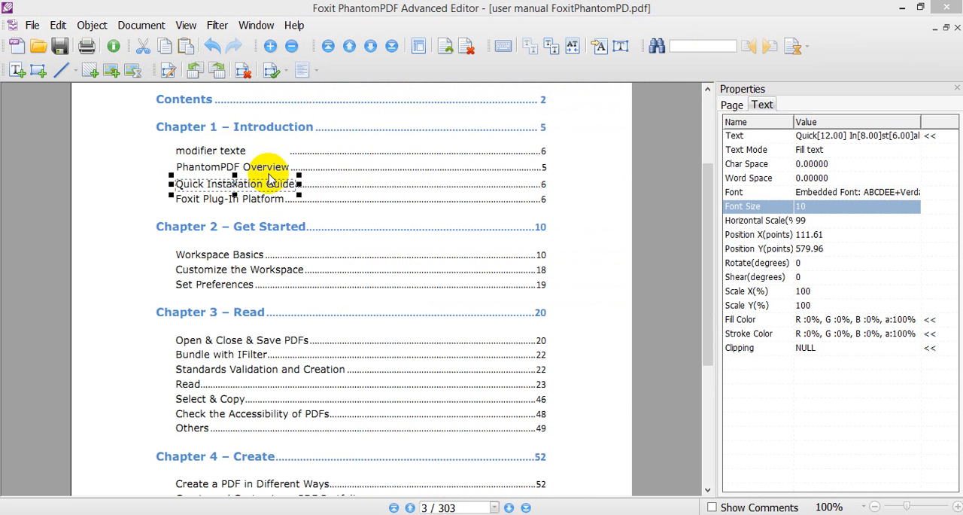
{"action": "double_click", "coordinate": [255, 199]}
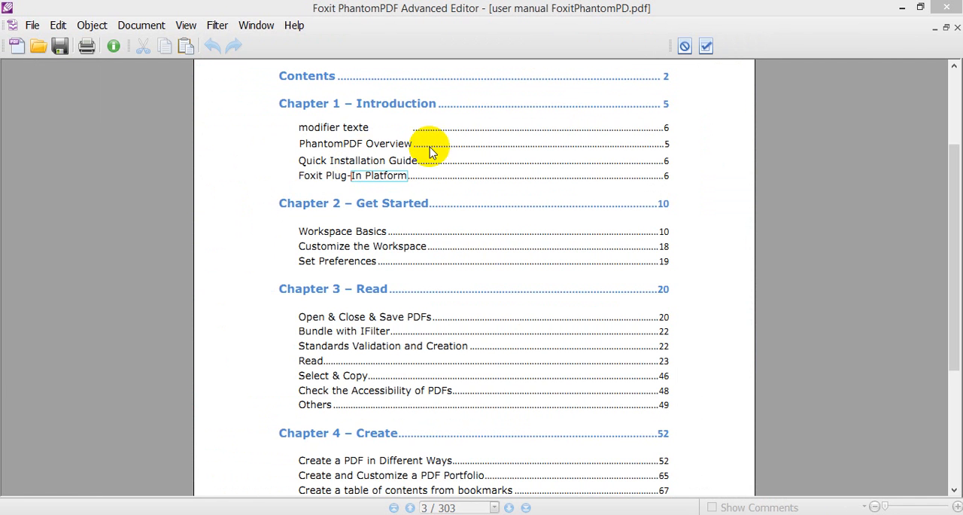
{"action": "left_click", "coordinate": [707, 47]}
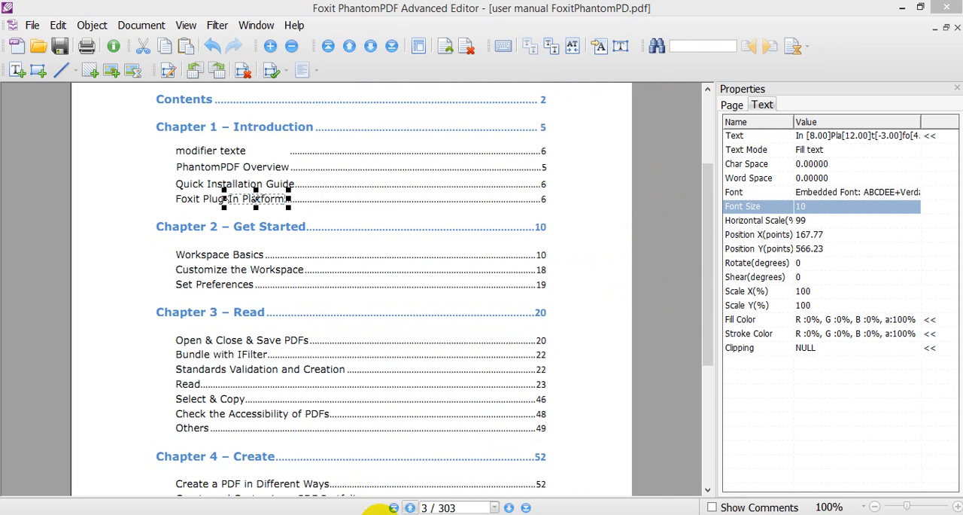
- Go back to page 1 and open its full-page cover image in the image editor
{"action": "left_click", "coordinate": [410, 508]}
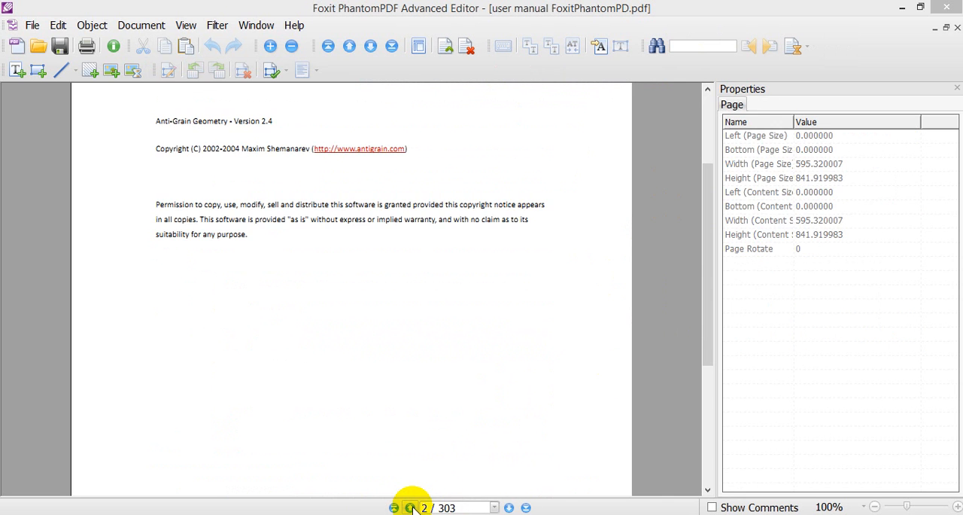
{"action": "left_click", "coordinate": [411, 508]}
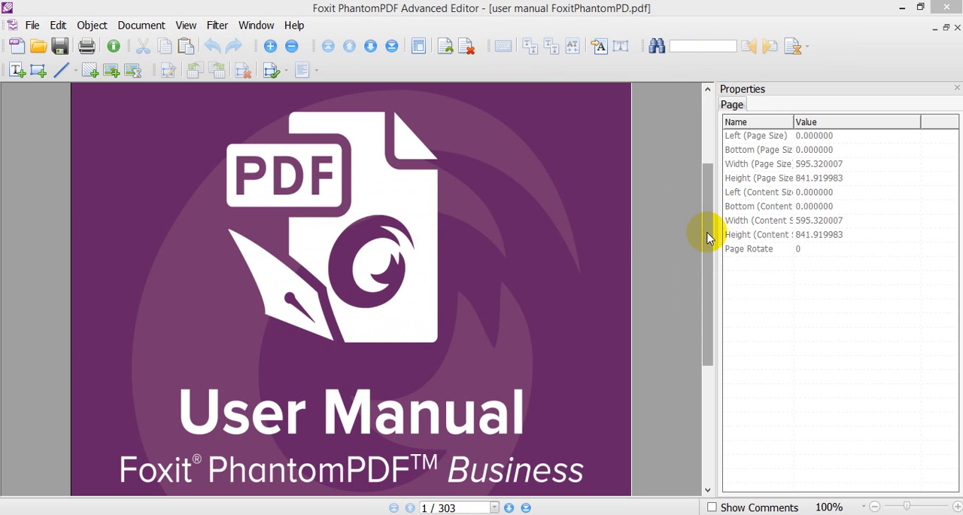
{"action": "left_click_drag", "start_coordinate": [709, 233], "coordinate": [708, 239]}
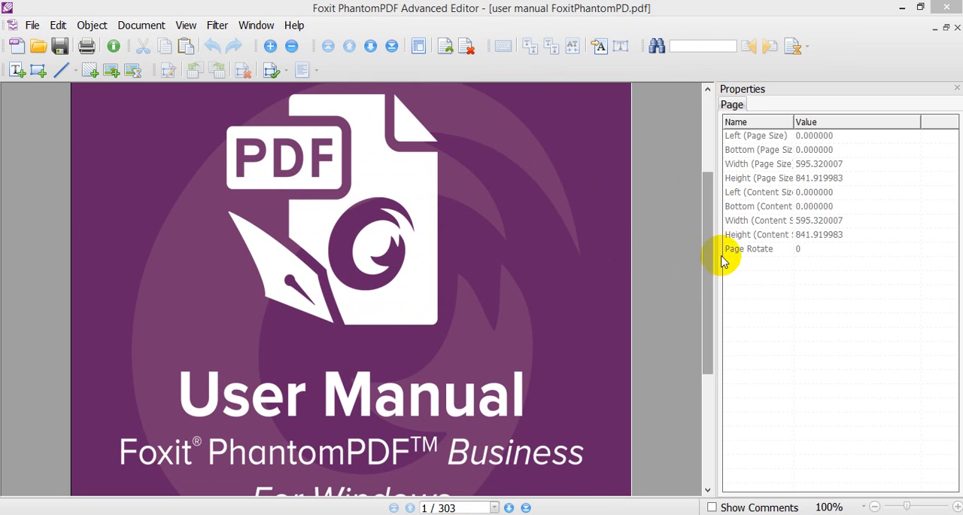
{"action": "left_click_drag", "start_coordinate": [707, 275], "coordinate": [706, 296]}
{"action": "left_click", "coordinate": [366, 355]}
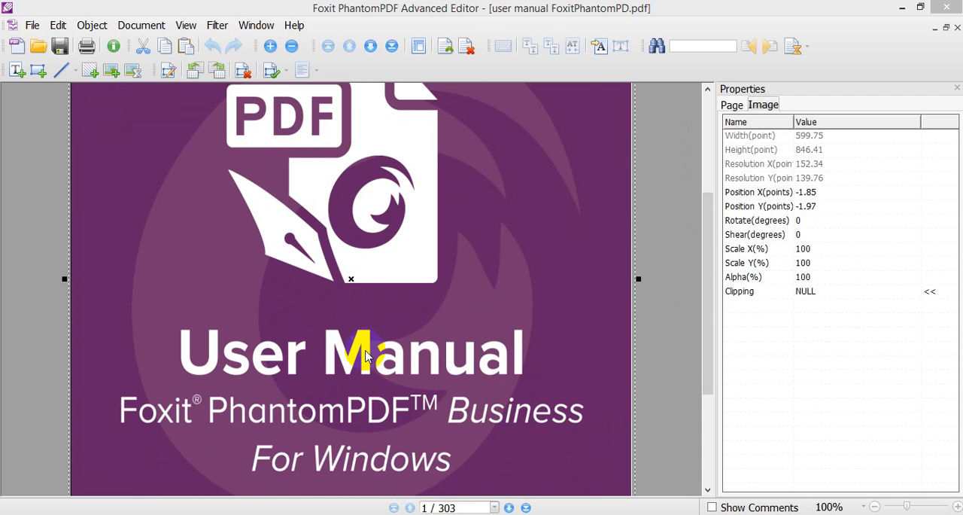
{"action": "double_click", "coordinate": [571, 223]}
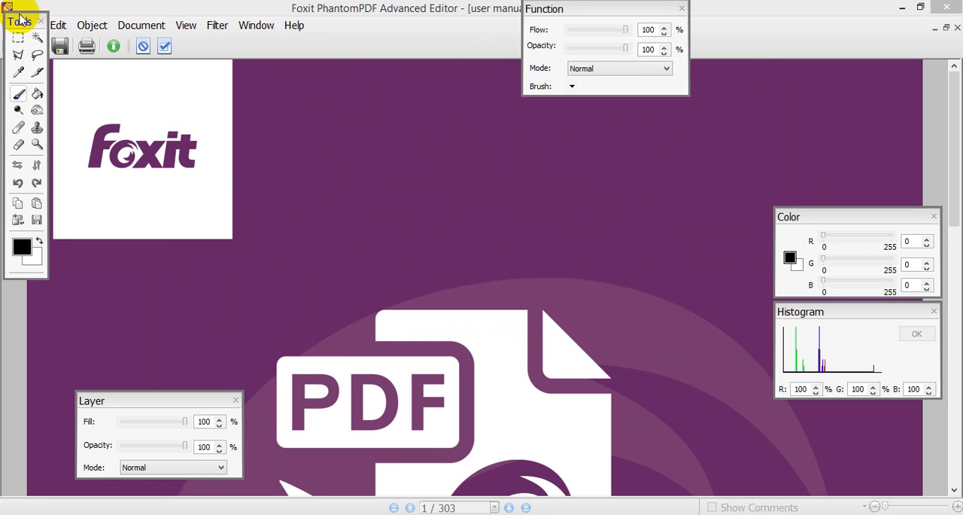
- Rearrange the floating Function, Tools, Color and Histogram palettes over the cover image
{"action": "left_click_drag", "start_coordinate": [632, 9], "coordinate": [580, 110]}
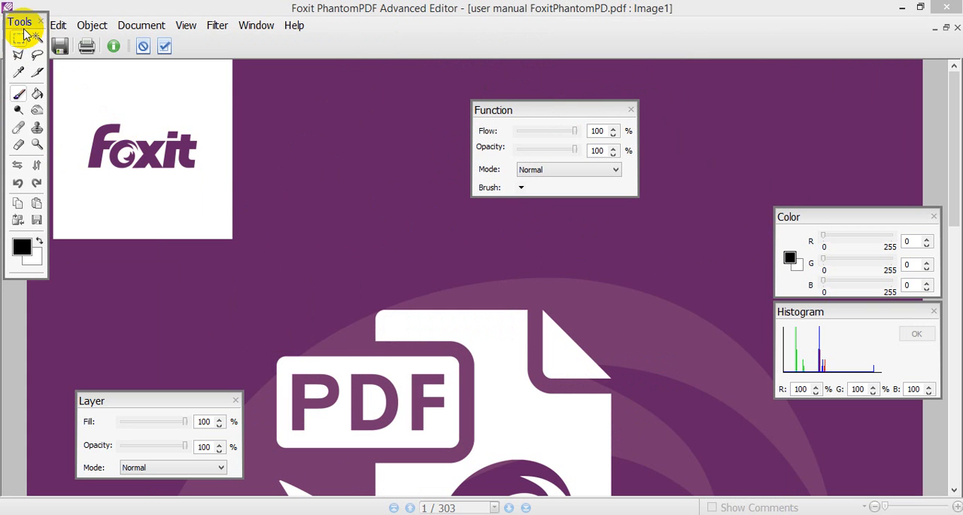
{"action": "left_click_drag", "start_coordinate": [20, 28], "coordinate": [275, 86]}
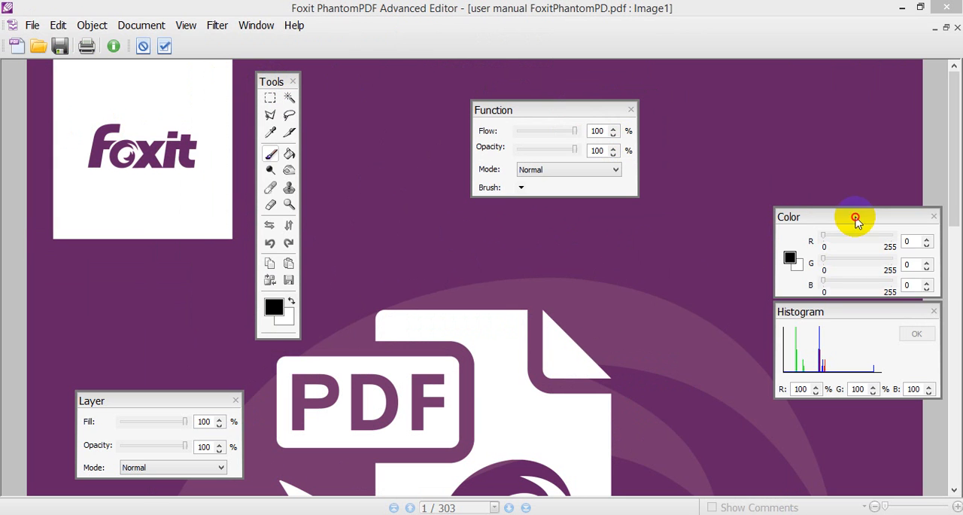
{"action": "left_click_drag", "start_coordinate": [856, 218], "coordinate": [832, 131]}
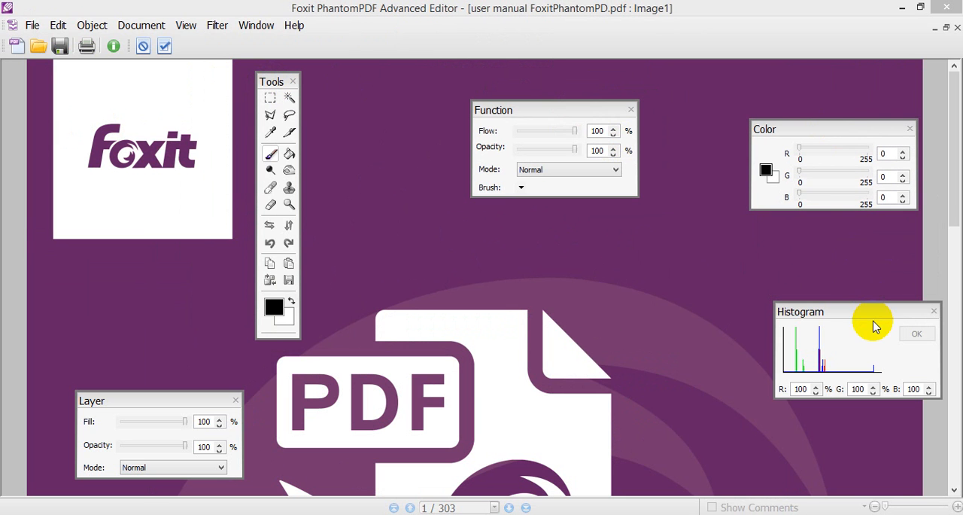
{"action": "left_click_drag", "start_coordinate": [867, 317], "coordinate": [835, 287]}
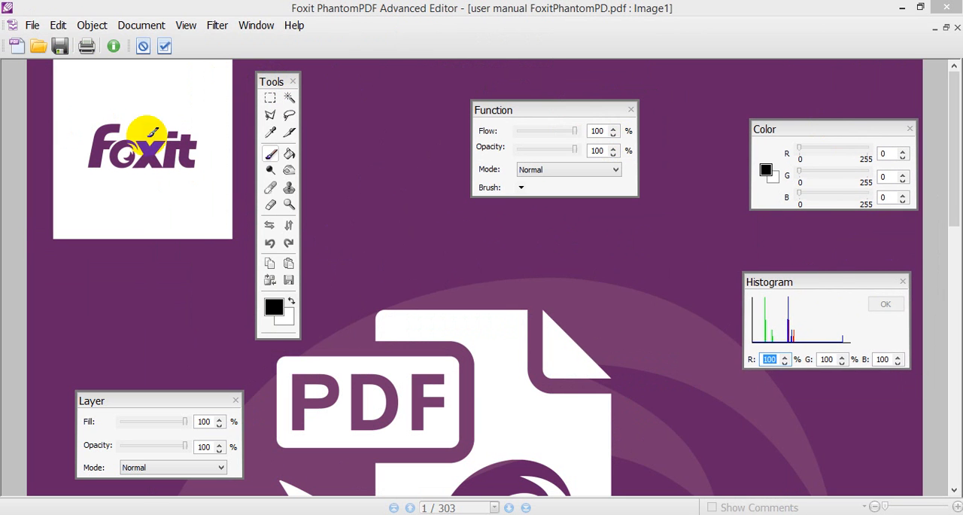
- Recolour the Foxit logo's letters black using the Magic Wand and swapped foreground and background colours, leaving the dot of the "i" purple
{"action": "left_click", "coordinate": [290, 100]}
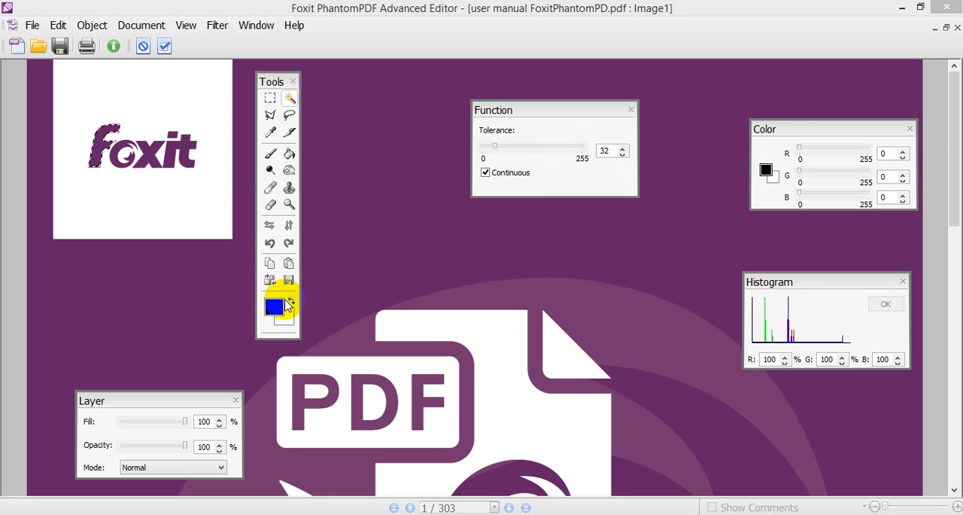
{"action": "left_click", "coordinate": [291, 303]}
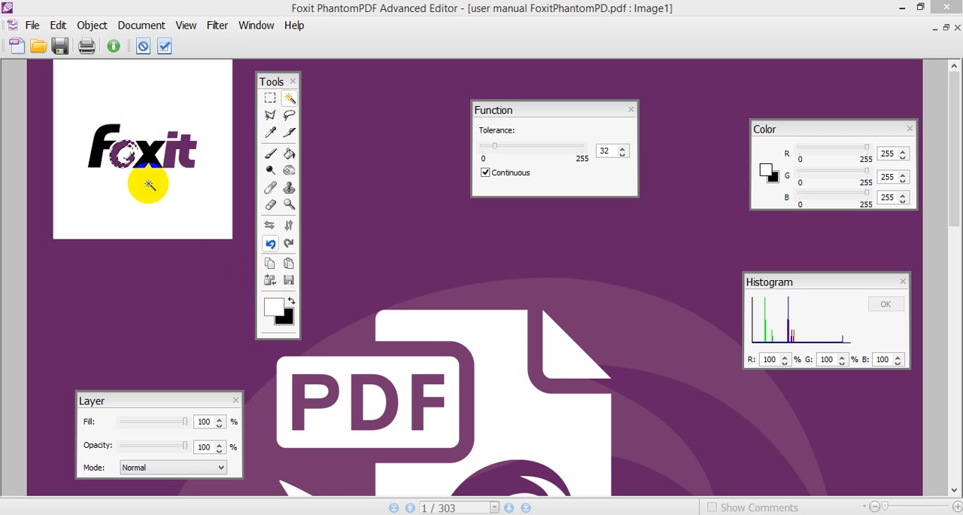
{"action": "left_click", "coordinate": [173, 150]}
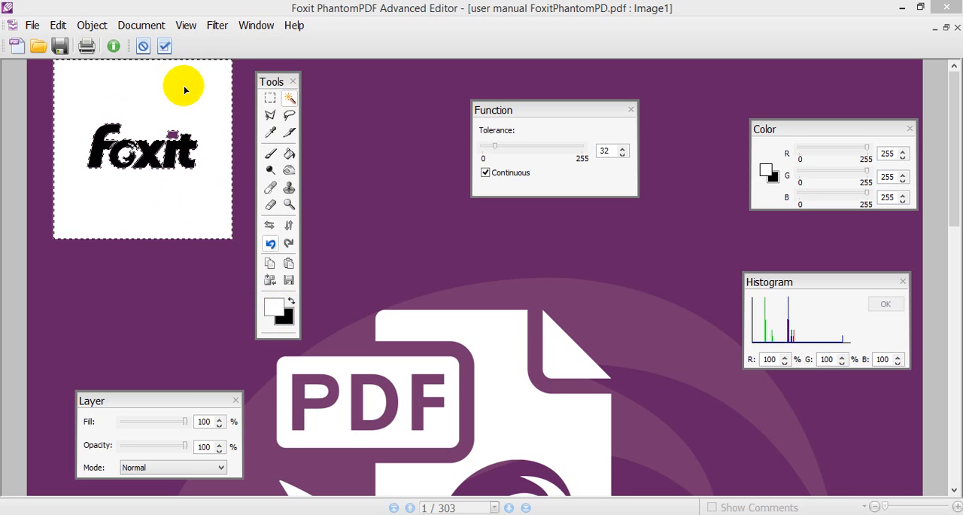
{"action": "left_click", "coordinate": [187, 140]}
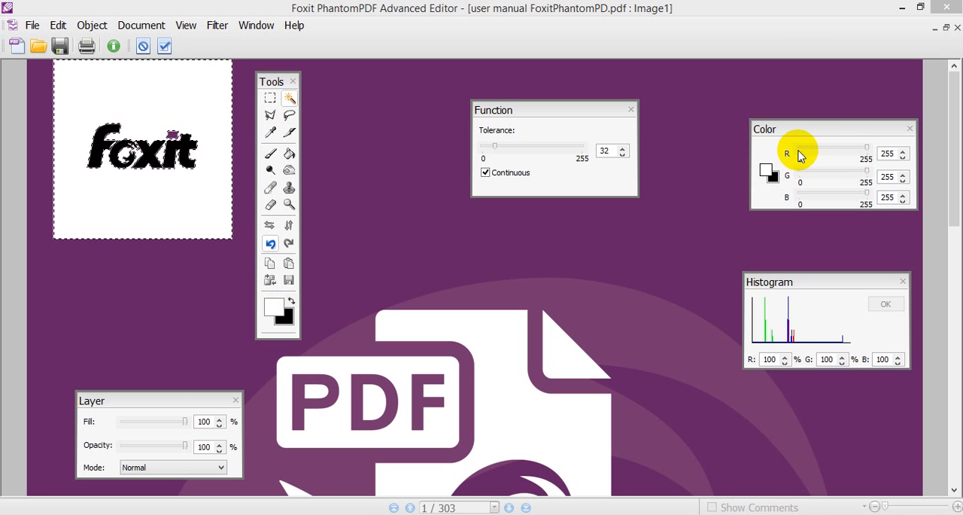
- Mix a light cyan with R 153, G 255, B 255, make it the background colour, and fill the logo's white background with it
{"action": "left_click", "coordinate": [839, 147]}
{"action": "left_click", "coordinate": [843, 148]}
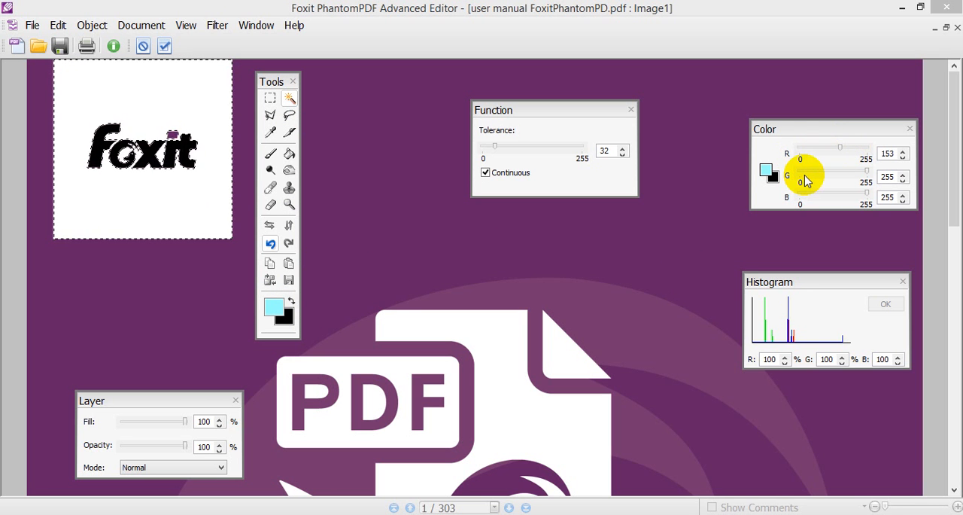
{"action": "left_click", "coordinate": [291, 301]}
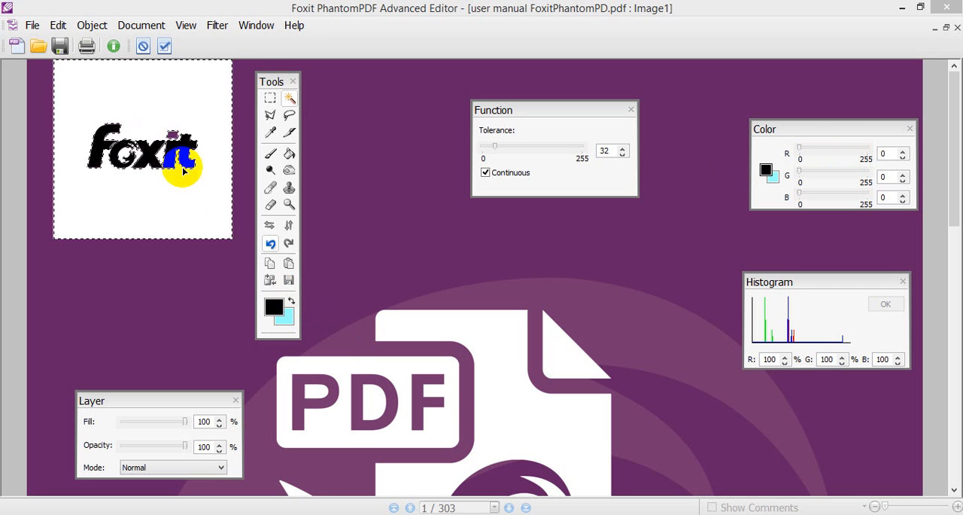
{"action": "key", "text": "Delete"}
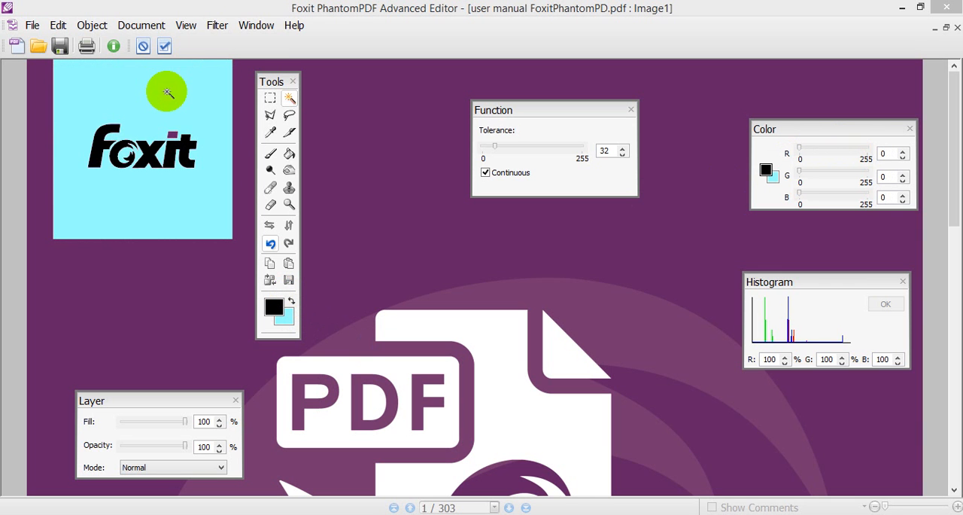
- Recolour the white document shape, the PDF label background and the folded corner to light cyan with the Magic Wand
{"action": "left_click", "coordinate": [522, 415]}
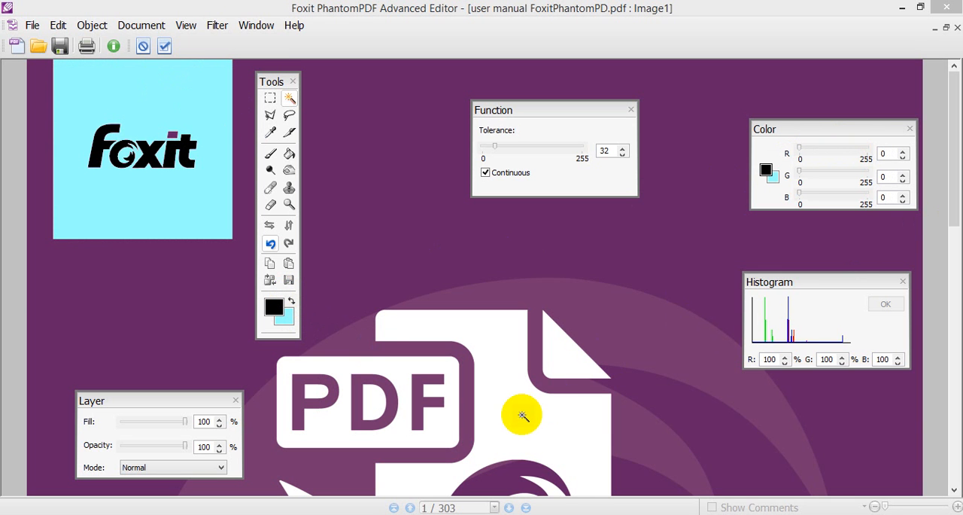
{"action": "key", "text": "Delete"}
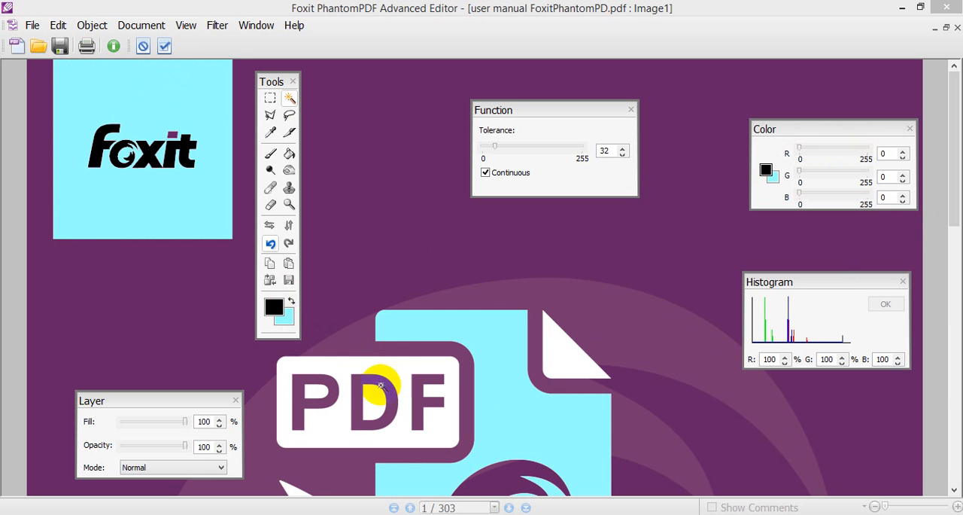
{"action": "left_click", "coordinate": [404, 389]}
{"action": "key", "text": "Delete"}
{"action": "left_click", "coordinate": [557, 322]}
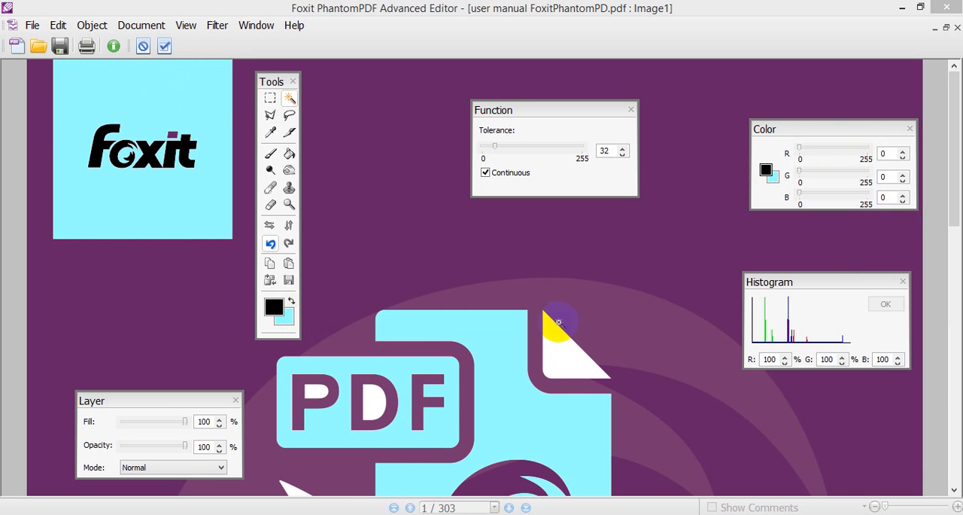
{"action": "key", "text": "Delete"}
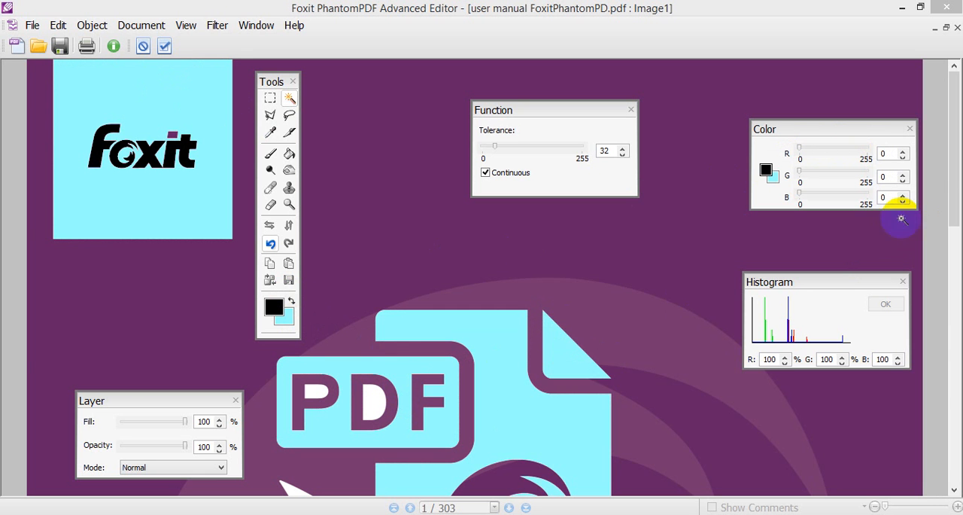
- Recolour the white pen nib of the cover illustration to light cyan
{"action": "left_click_drag", "start_coordinate": [955, 170], "coordinate": [948, 301]}
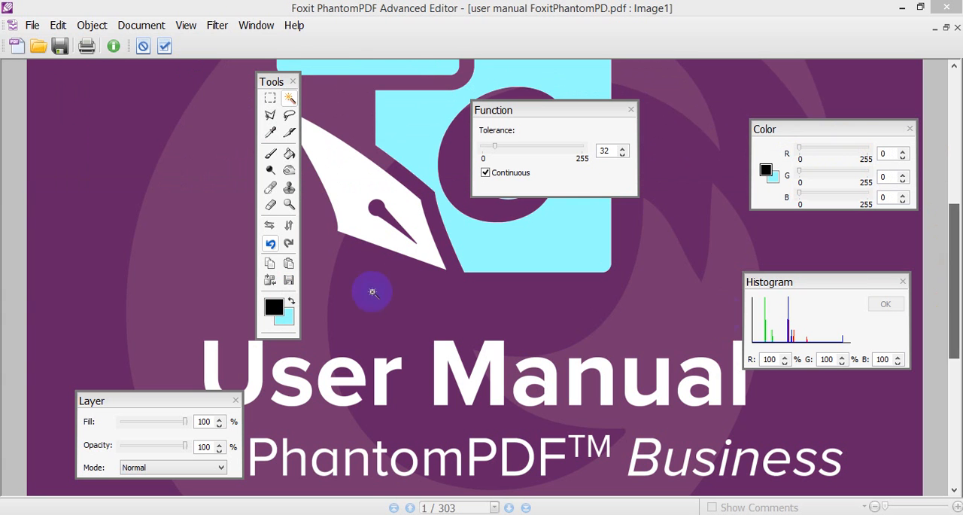
{"action": "left_click", "coordinate": [353, 171]}
{"action": "key", "text": "Delete"}
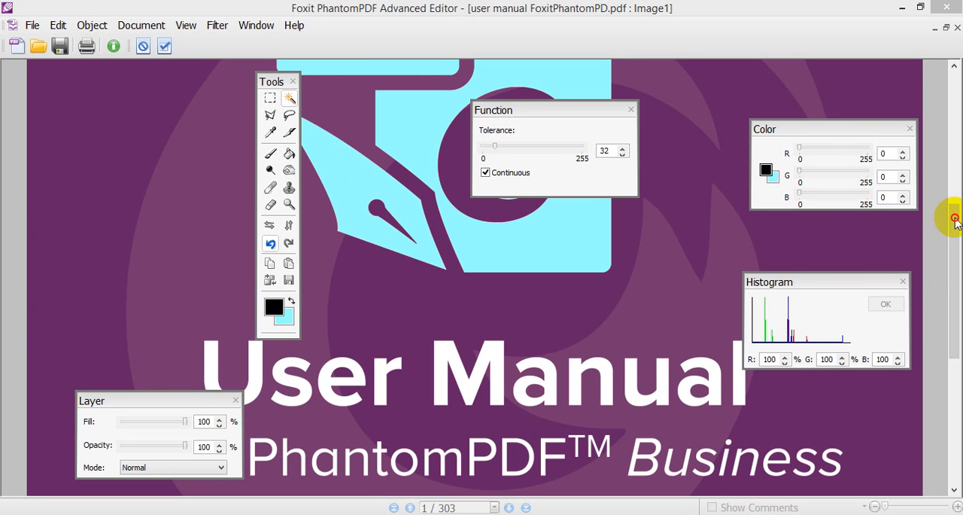
- Fill the white areas inside the PDF label's letters with light cyan, and save the image and close the image editor
{"action": "left_click_drag", "start_coordinate": [955, 226], "coordinate": [942, 79]}
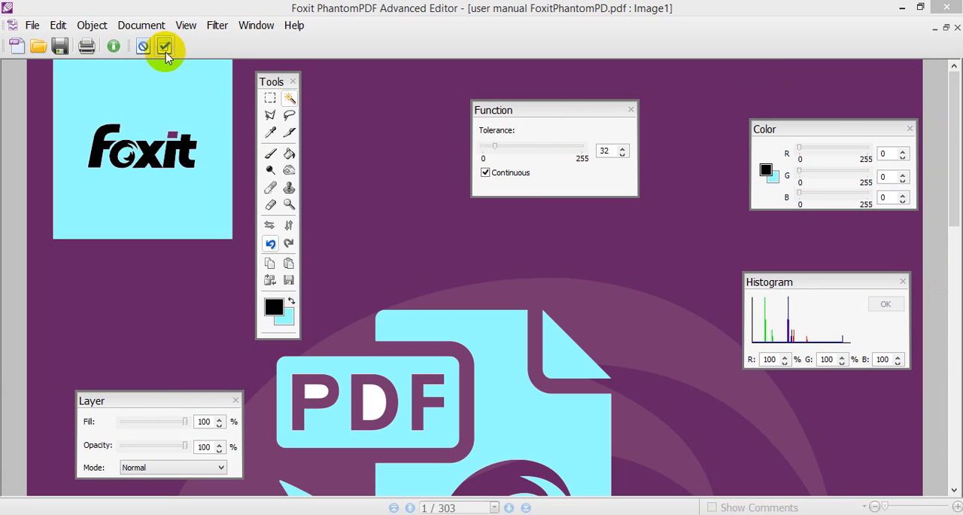
{"action": "left_click", "coordinate": [185, 162]}
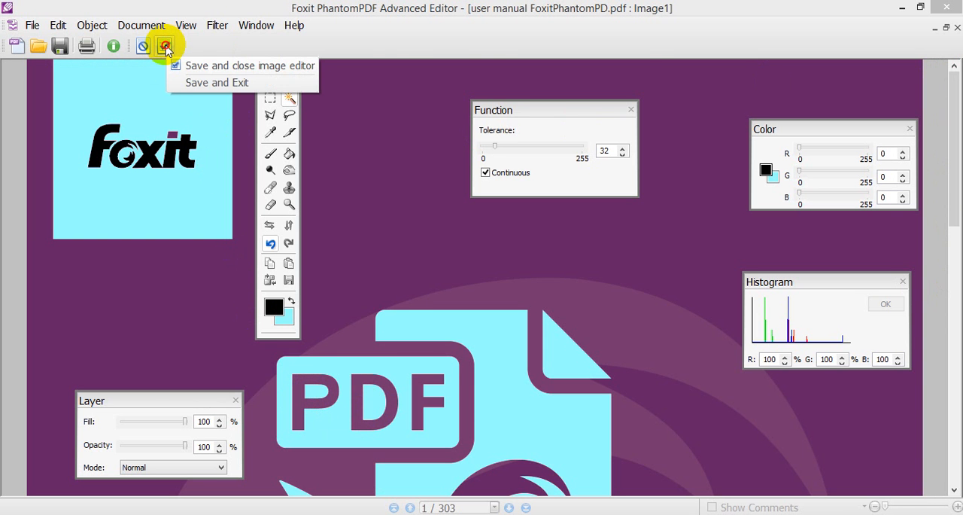
{"action": "left_click", "coordinate": [165, 46]}
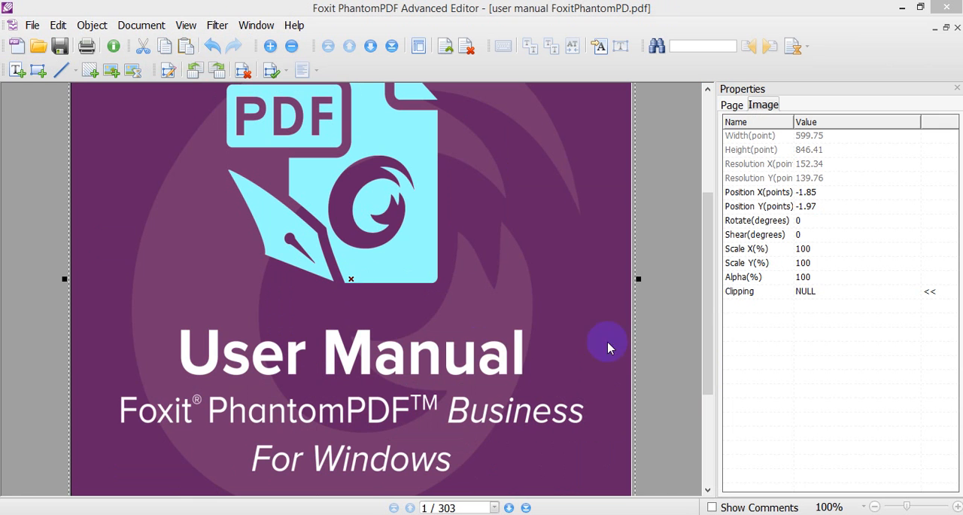
- Shrink the cover image to about 344 by 614 points from its upper corner and move it back onto the page
{"action": "left_click_drag", "start_coordinate": [709, 280], "coordinate": [697, 55]}
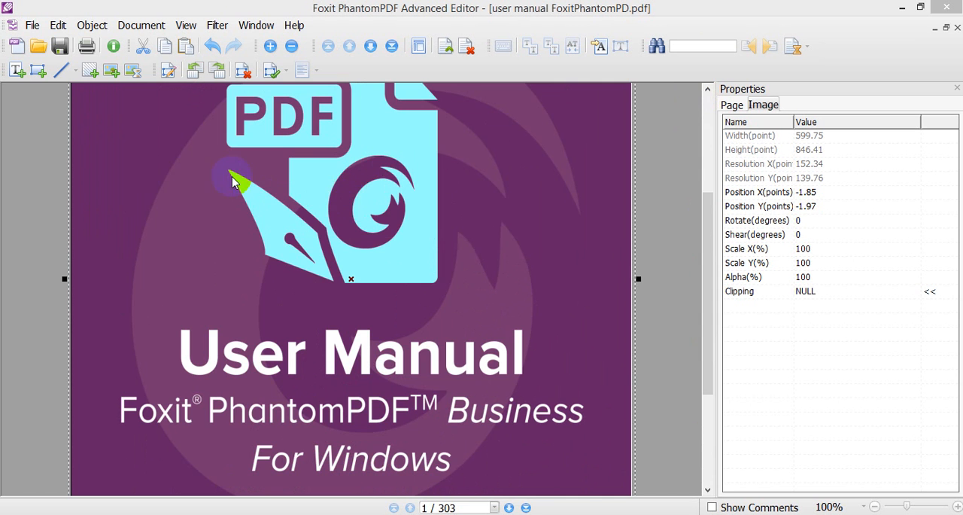
{"action": "left_click_drag", "start_coordinate": [231, 179], "coordinate": [286, 212]}
{"action": "left_click_drag", "start_coordinate": [709, 243], "coordinate": [700, 80]}
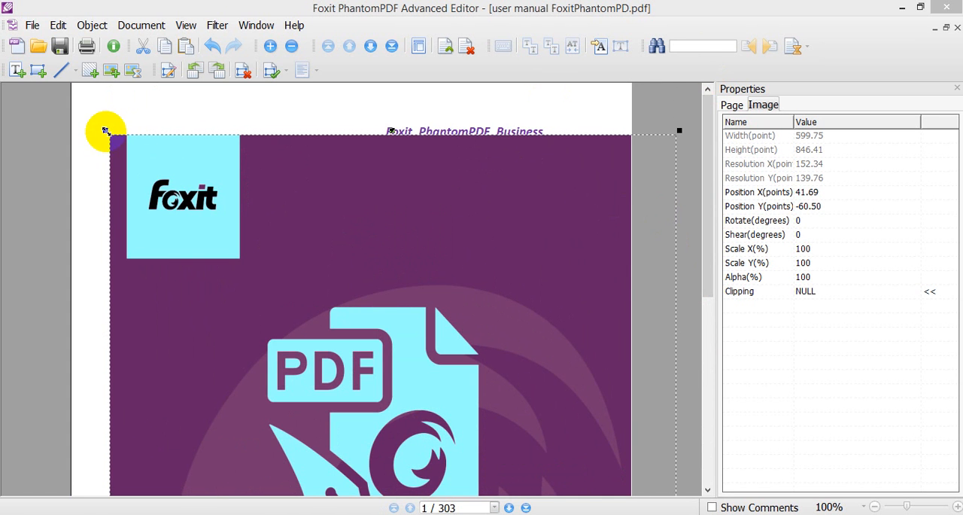
{"action": "left_click_drag", "start_coordinate": [104, 129], "coordinate": [354, 327]}
{"action": "left_click_drag", "start_coordinate": [522, 419], "coordinate": [323, 220]}
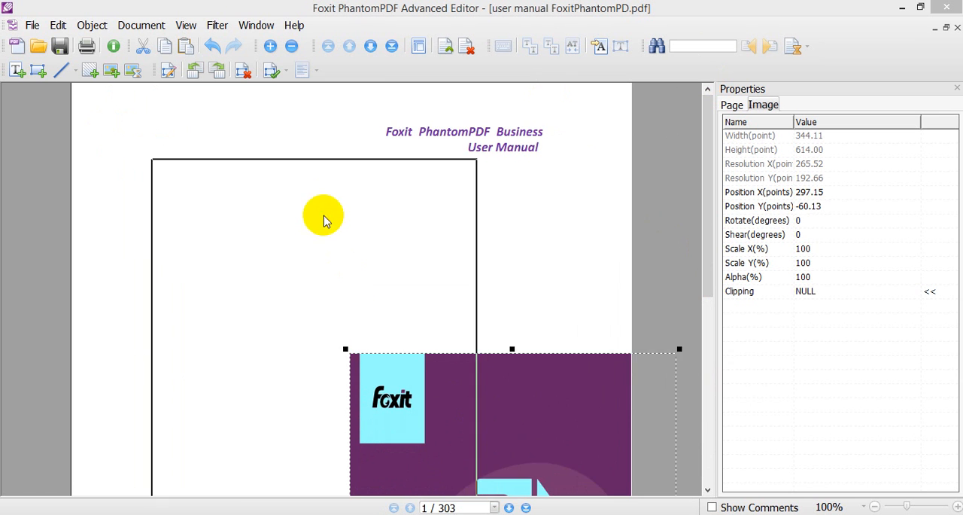
- Reduce the cover image to about 337 by 321 points and place it just below the page header
{"action": "left_click_drag", "start_coordinate": [146, 150], "coordinate": [149, 301]}
{"action": "left_click_drag", "start_coordinate": [230, 347], "coordinate": [244, 152]}
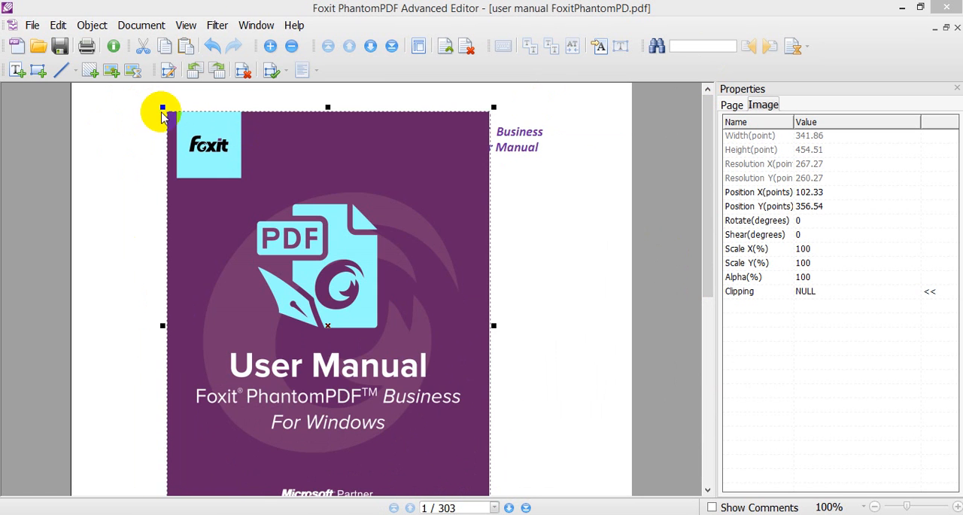
{"action": "left_click_drag", "start_coordinate": [163, 107], "coordinate": [167, 235]}
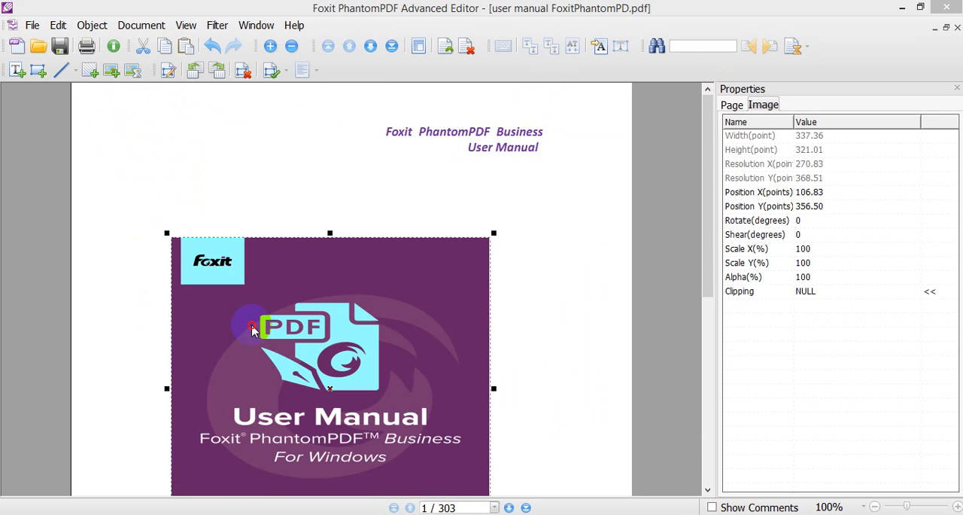
{"action": "left_click_drag", "start_coordinate": [248, 329], "coordinate": [222, 246]}
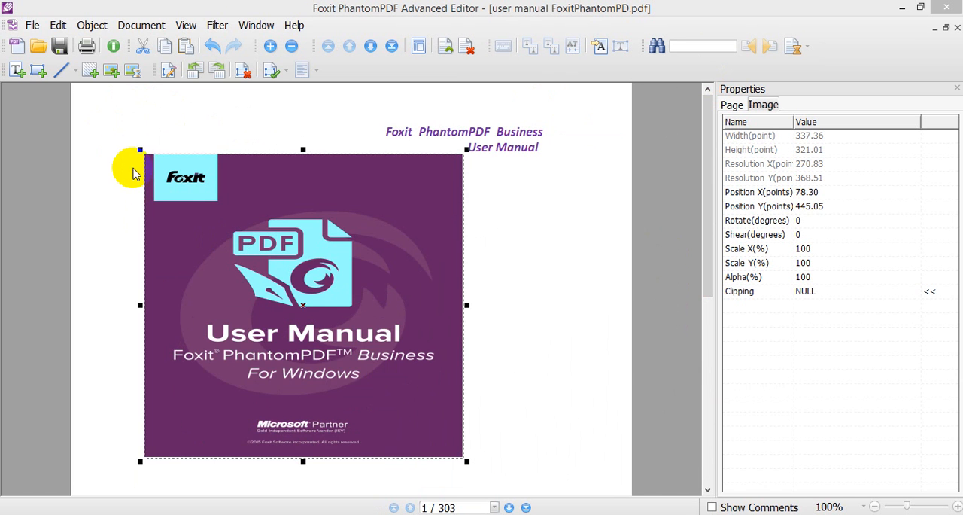
- Resize the cover image to about 556 by 291 points, centre it across the page below the header, and deselect it
{"action": "left_click_drag", "start_coordinate": [140, 151], "coordinate": [178, 179]}
{"action": "left_click_drag", "start_coordinate": [308, 305], "coordinate": [457, 307]}
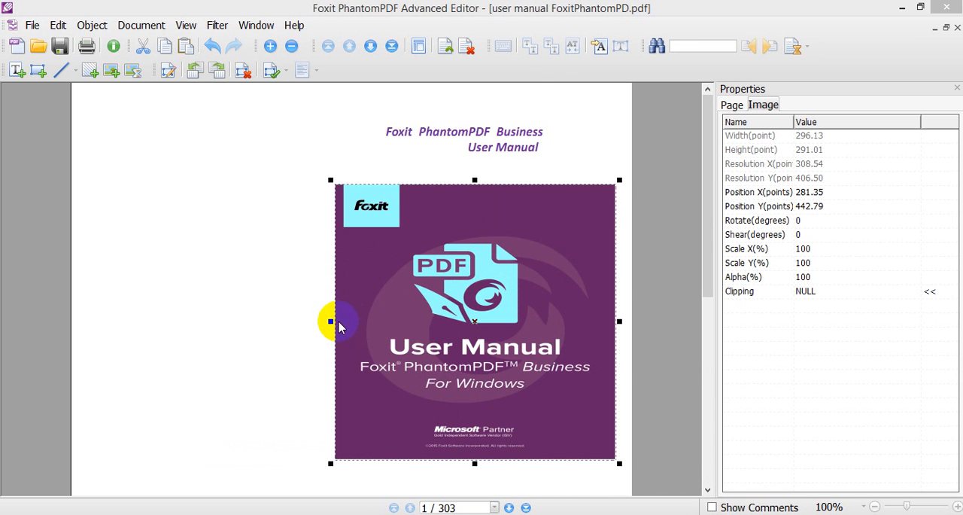
{"action": "left_click_drag", "start_coordinate": [331, 321], "coordinate": [90, 294]}
{"action": "left_click_drag", "start_coordinate": [342, 258], "coordinate": [333, 246]}
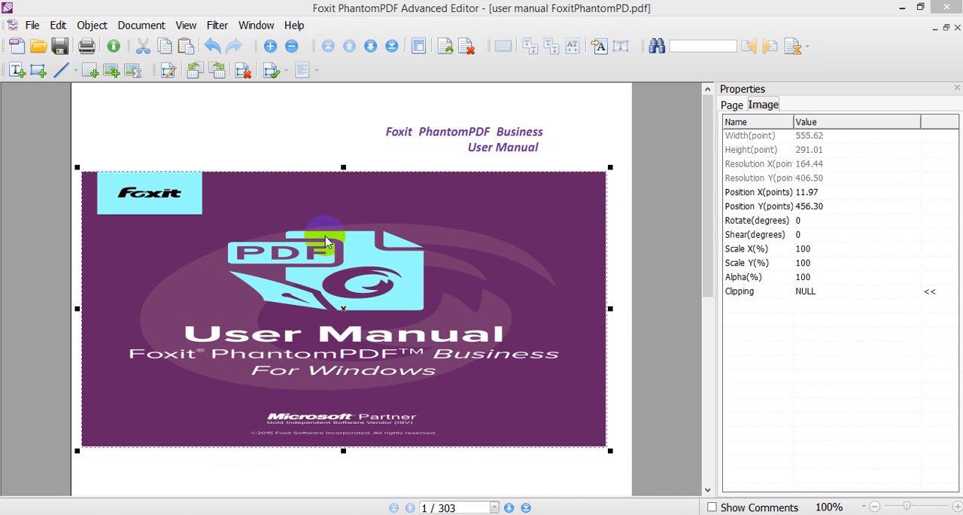
{"action": "left_click", "coordinate": [277, 145]}
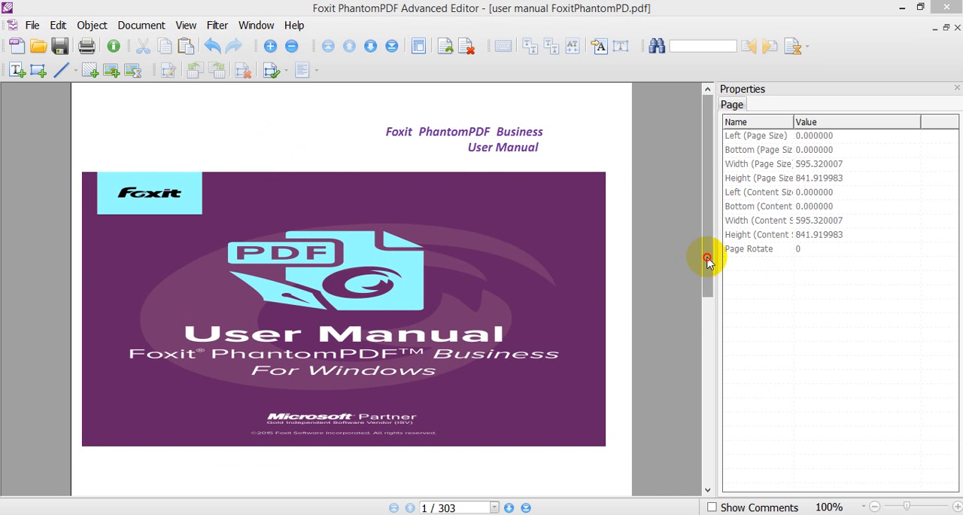
- Add the image logo youtube.png from the desktop to page 1, and save and close the image editor
{"action": "left_click_drag", "start_coordinate": [708, 255], "coordinate": [710, 287]}
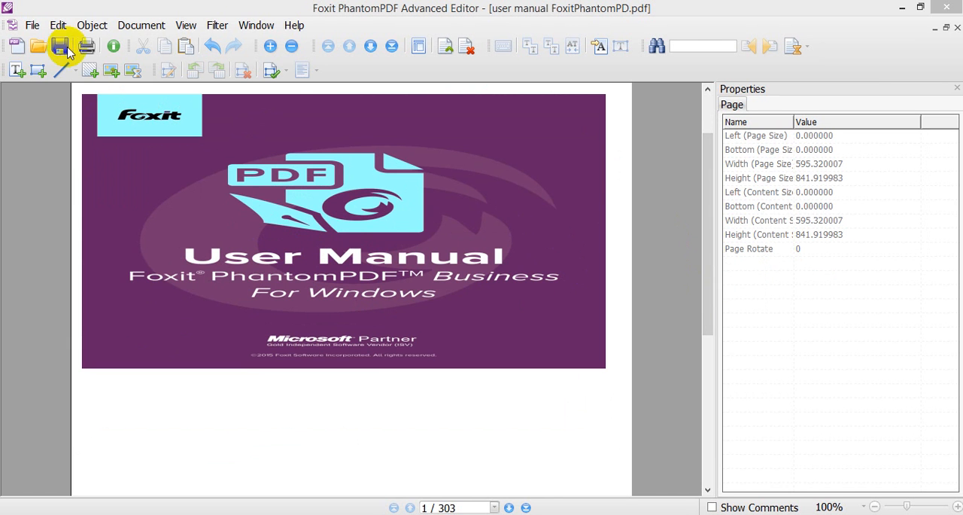
{"action": "left_click", "coordinate": [136, 73]}
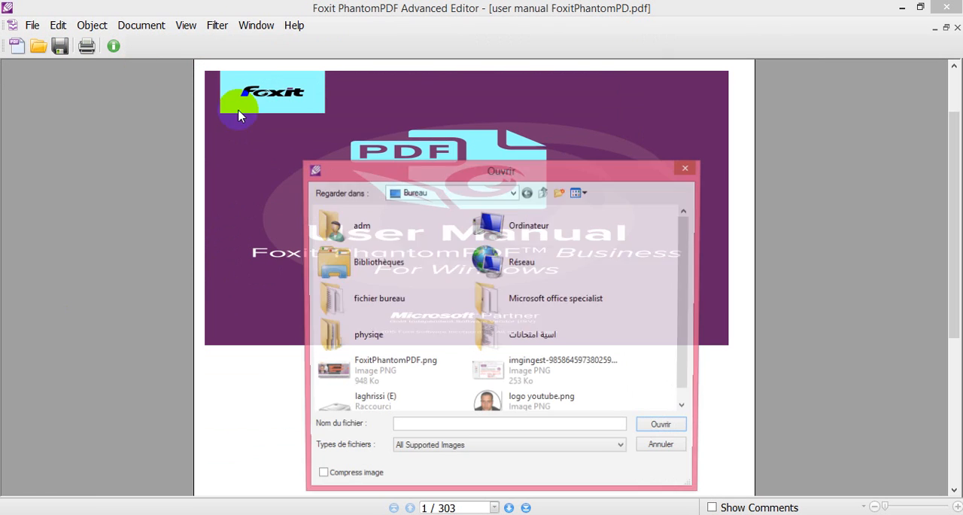
{"action": "scroll", "coordinate": [690, 315], "scroll_direction": "down", "scroll_amount": 1}
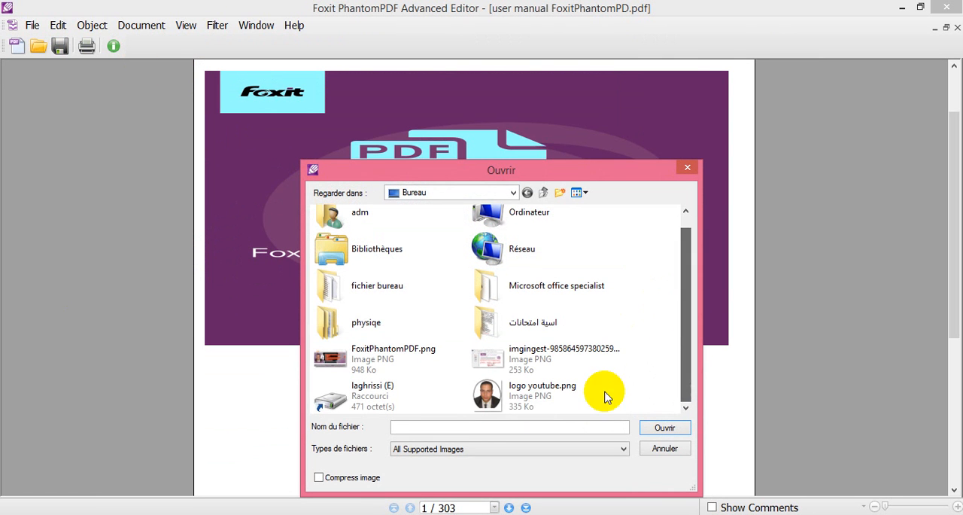
{"action": "double_click", "coordinate": [494, 395]}
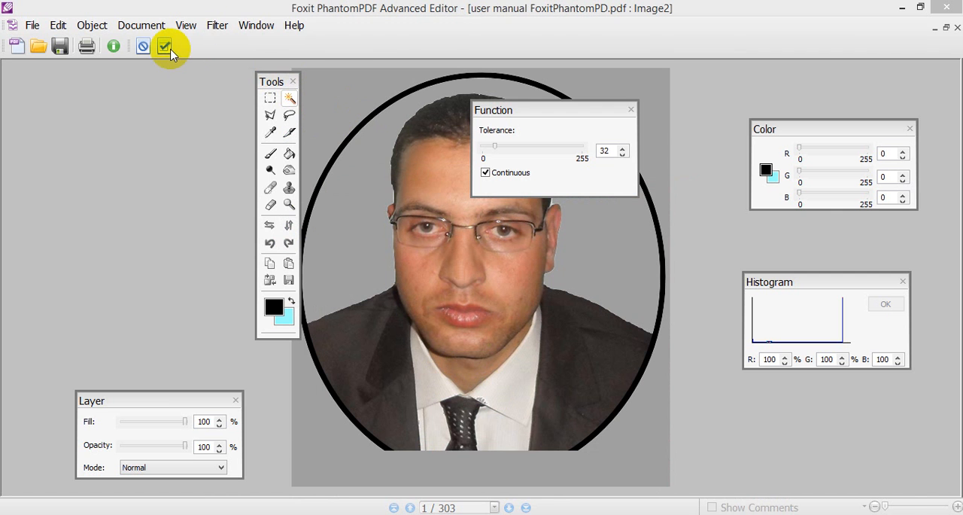
{"action": "left_click", "coordinate": [164, 46]}
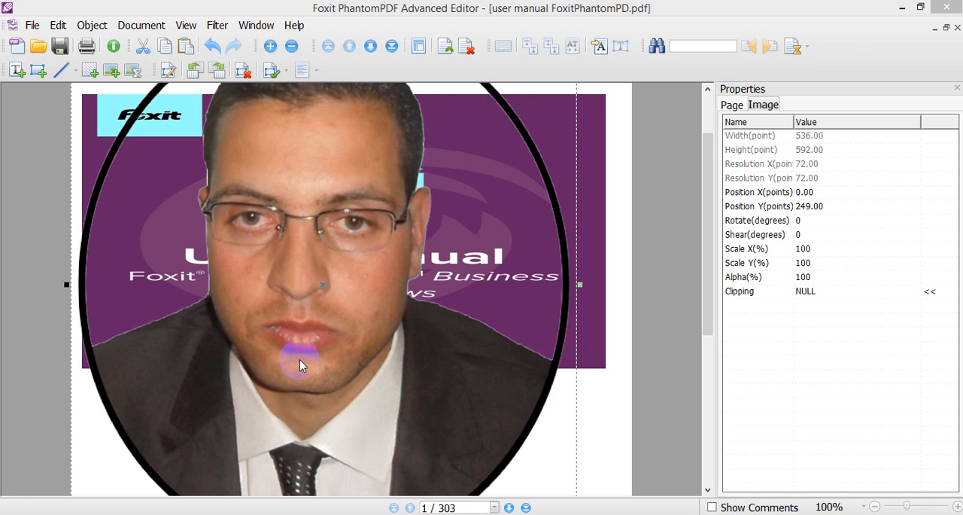
- Shrink the inserted portrait to about 286 by 264 points and move it below the cover image
{"action": "left_click_drag", "start_coordinate": [710, 308], "coordinate": [693, 152]}
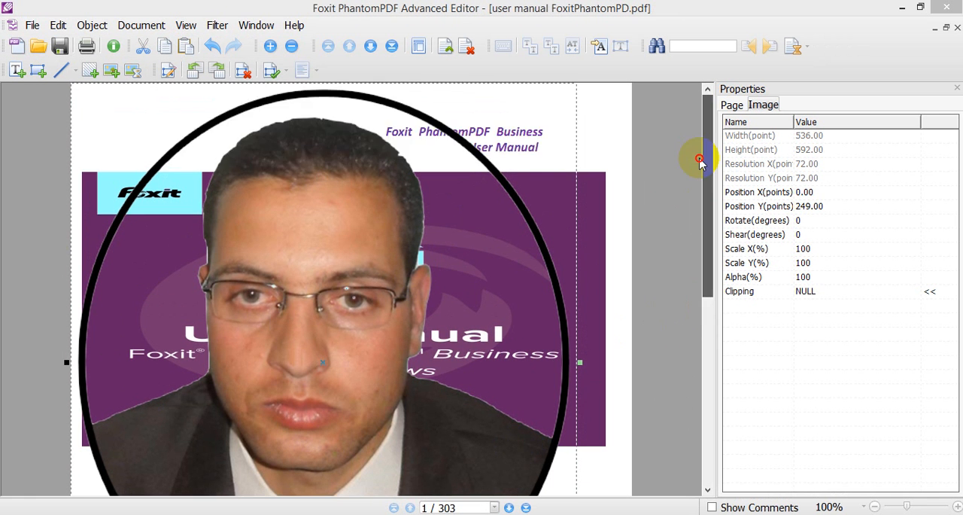
{"action": "left_click_drag", "start_coordinate": [441, 134], "coordinate": [499, 195]}
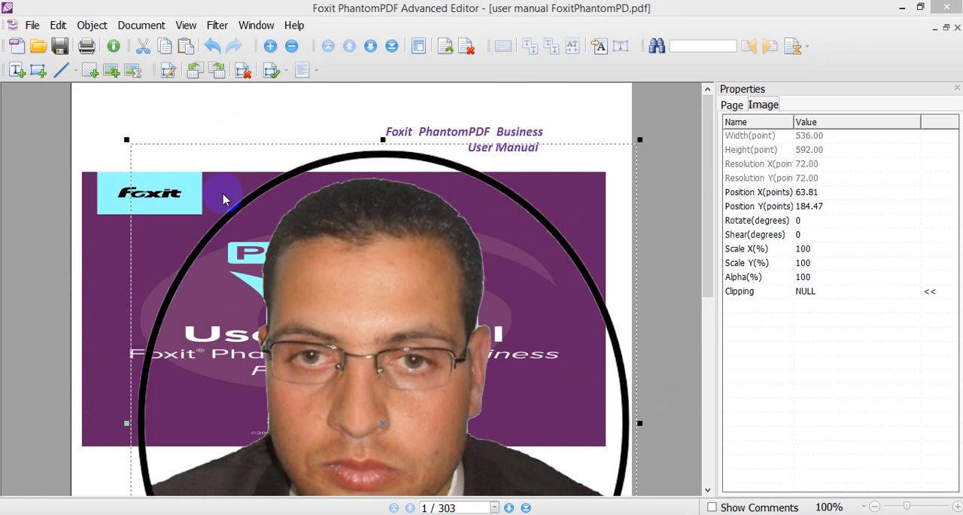
{"action": "left_click_drag", "start_coordinate": [128, 138], "coordinate": [211, 426]}
{"action": "left_click_drag", "start_coordinate": [707, 237], "coordinate": [708, 361]}
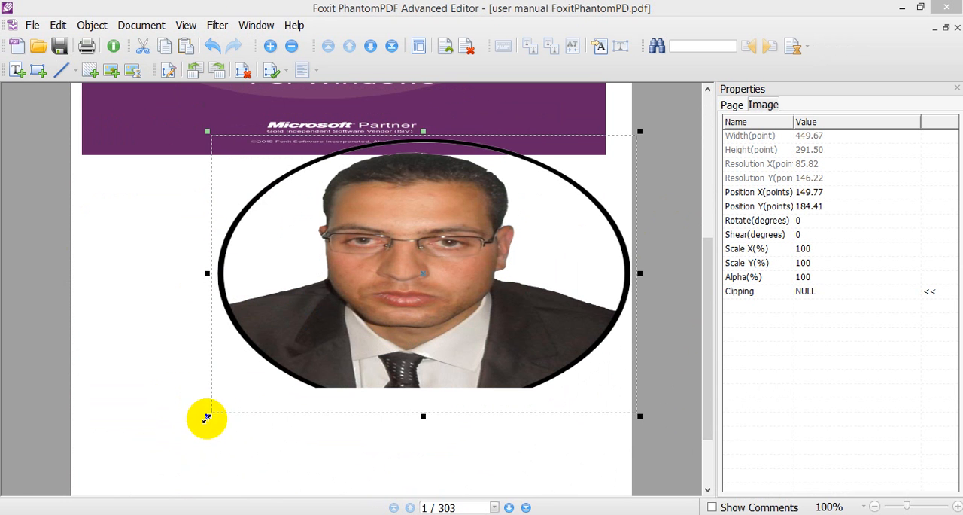
{"action": "left_click_drag", "start_coordinate": [207, 418], "coordinate": [361, 389]}
{"action": "left_click_drag", "start_coordinate": [460, 281], "coordinate": [457, 366]}
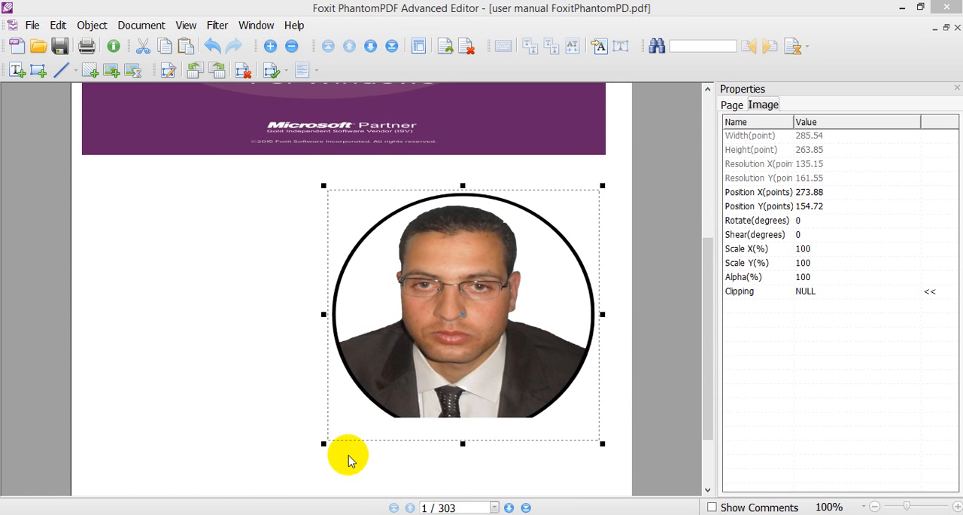
- Reduce the portrait to about 201 by 225 points, position it beneath the cover image near the page's right edge, and deselect it
{"action": "left_click_drag", "start_coordinate": [324, 444], "coordinate": [374, 428]}
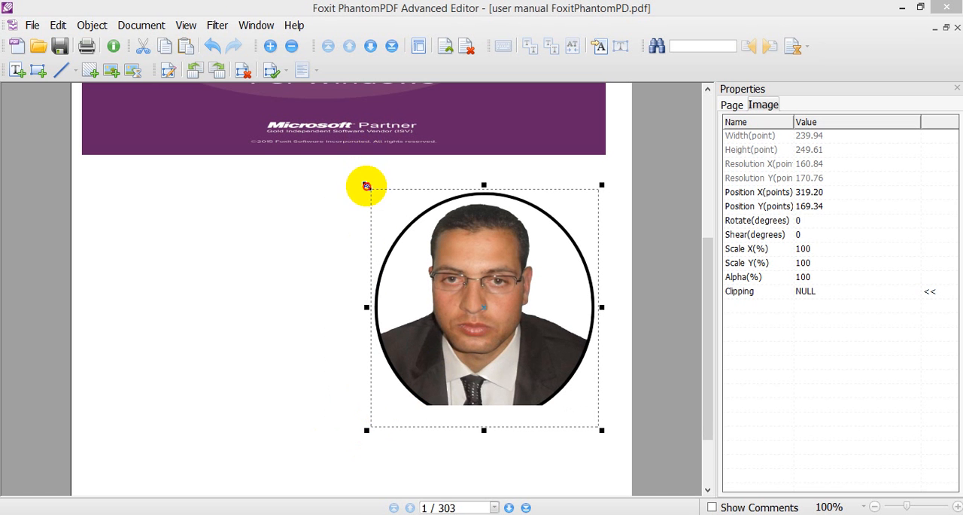
{"action": "left_click_drag", "start_coordinate": [367, 185], "coordinate": [404, 208]}
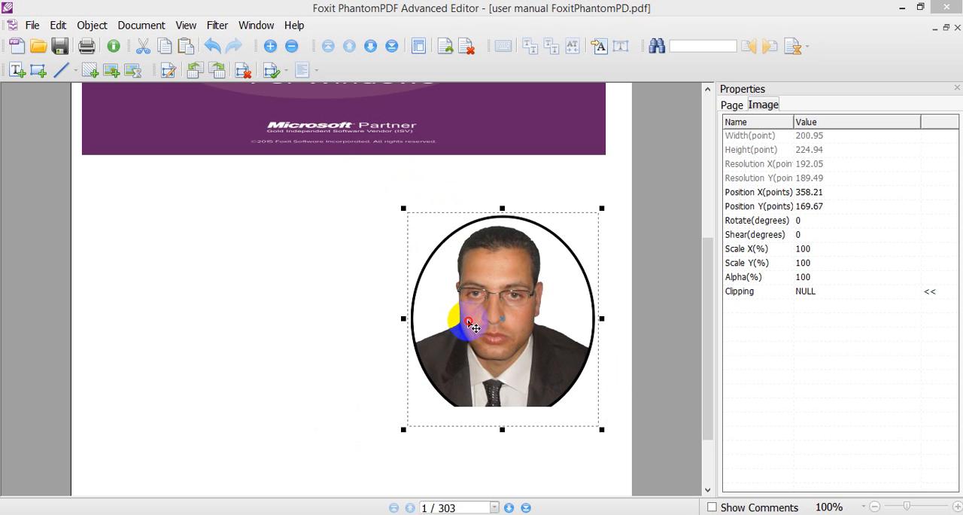
{"action": "left_click_drag", "start_coordinate": [472, 326], "coordinate": [476, 316]}
{"action": "left_click", "coordinate": [398, 282]}
{"action": "left_click", "coordinate": [514, 288]}
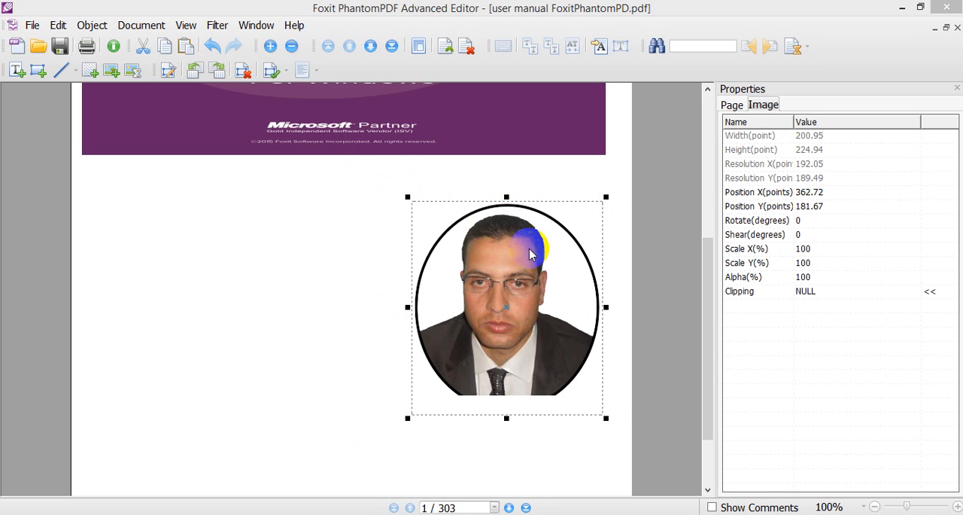
{"action": "mouse_move", "coordinate": [509, 311]}
{"action": "left_mouse_down"}
{"action": "mouse_move", "coordinate": [484, 319]}
{"action": "mouse_move", "coordinate": [483, 310]}
{"action": "mouse_move", "coordinate": [509, 313]}
{"action": "left_mouse_up"}
{"action": "left_click", "coordinate": [333, 271]}
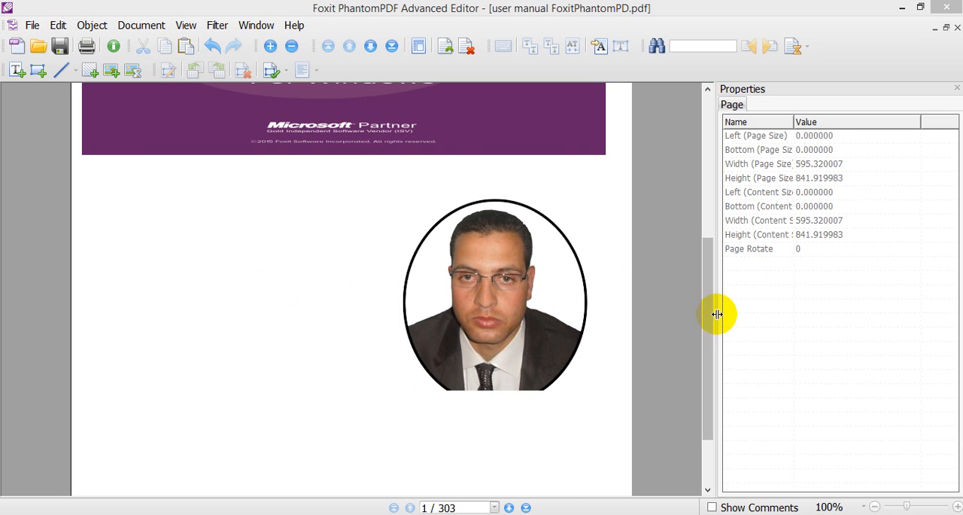
- Stretch the cover image downward to about 580 points high so that it extends behind the portrait
{"action": "left_click_drag", "start_coordinate": [708, 314], "coordinate": [716, 254]}
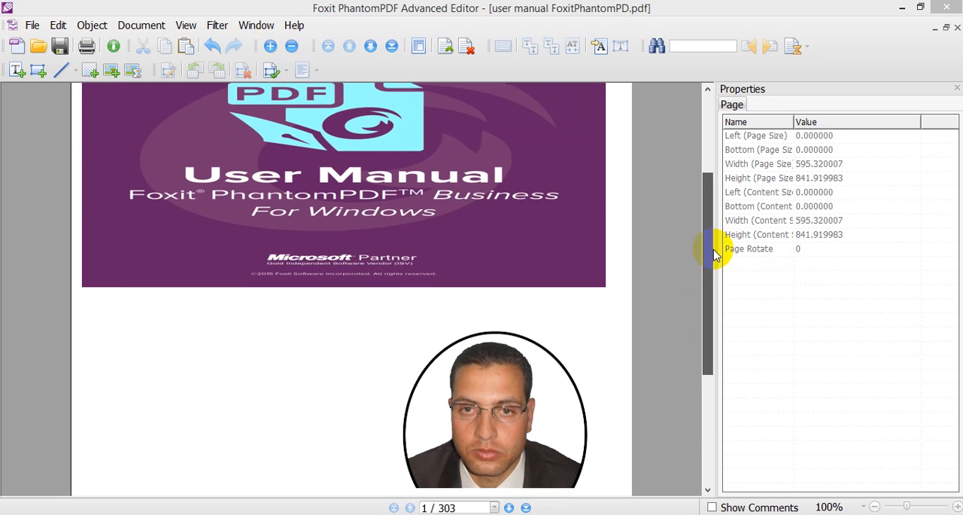
{"action": "left_click", "coordinate": [490, 207]}
{"action": "left_click_drag", "start_coordinate": [343, 287], "coordinate": [344, 505]}
{"action": "scroll", "coordinate": [699, 275], "scroll_direction": "down", "scroll_amount": 5}
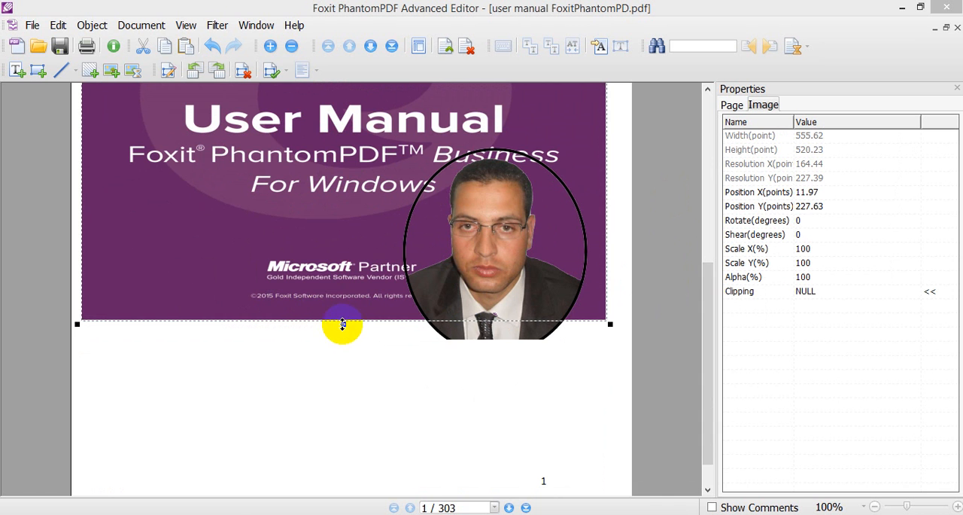
{"action": "left_click_drag", "start_coordinate": [344, 325], "coordinate": [344, 380]}
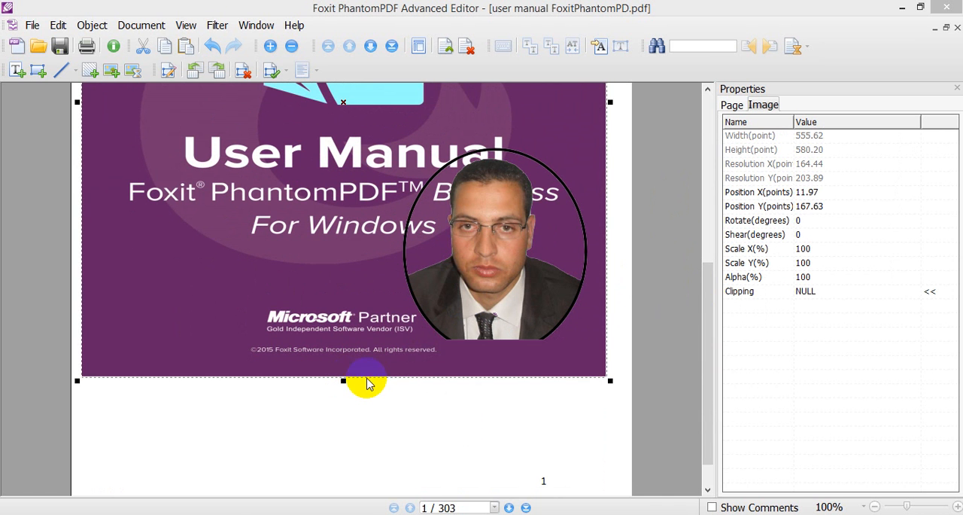
- Move the portrait slightly lower over the cover image, to about X 353 and Y 166 points
{"action": "left_click", "coordinate": [518, 278]}
{"action": "left_click_drag", "start_coordinate": [530, 282], "coordinate": [533, 296]}
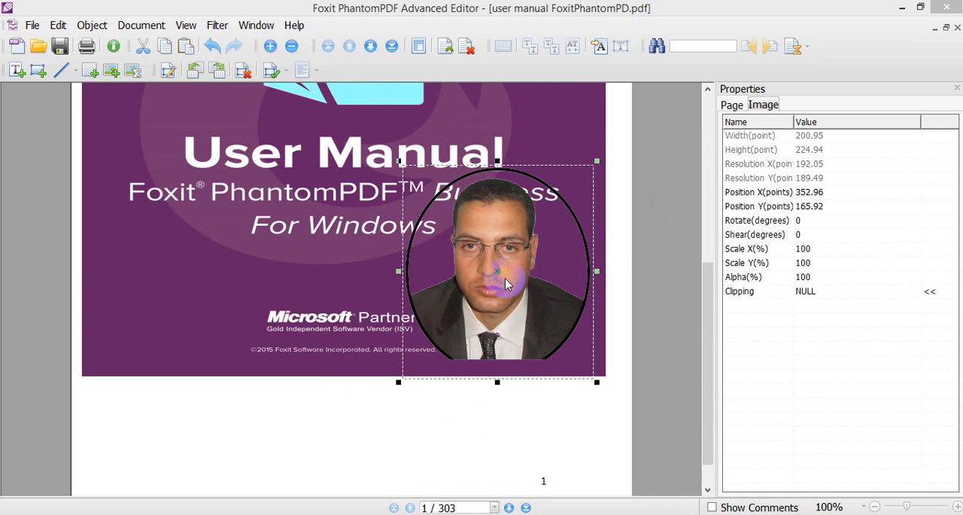
{"action": "left_click_drag", "start_coordinate": [704, 380], "coordinate": [704, 397]}
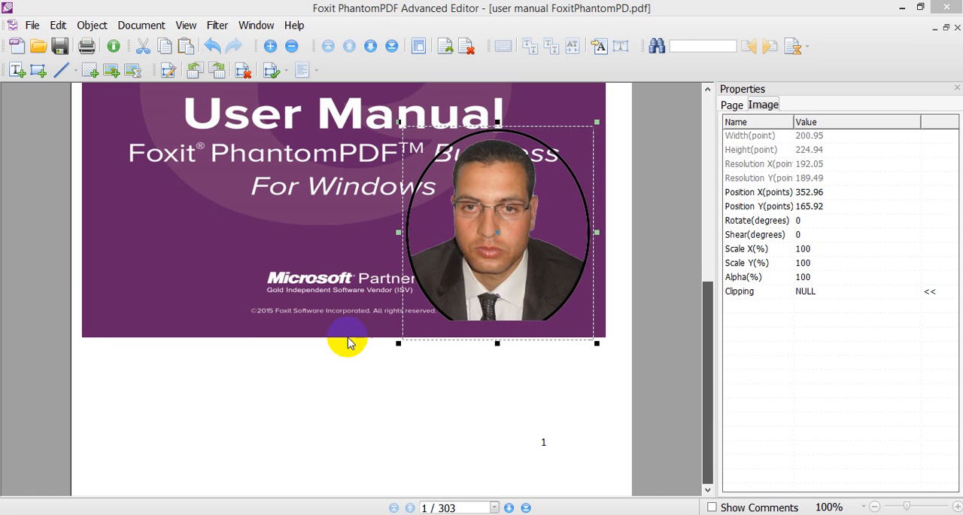
{"action": "left_click", "coordinate": [344, 299]}
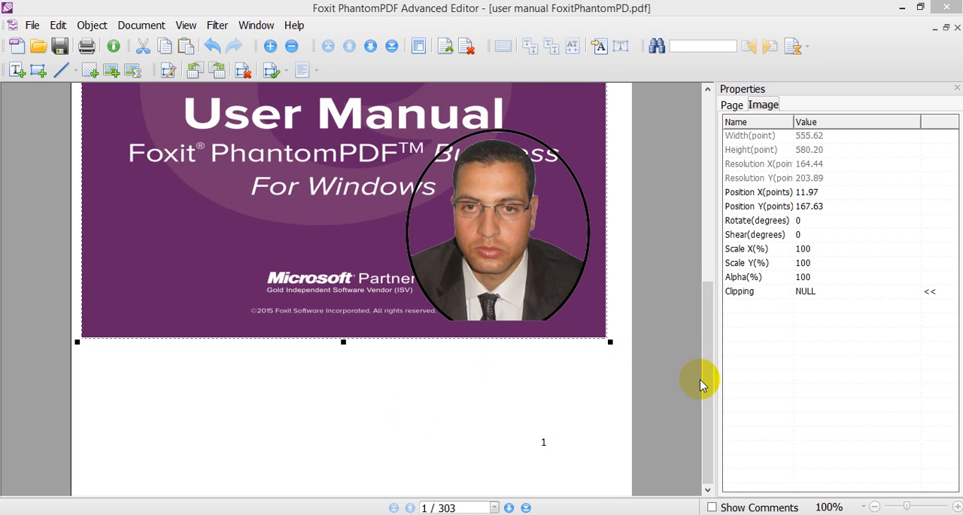
{"action": "left_click_drag", "start_coordinate": [708, 372], "coordinate": [699, 221]}
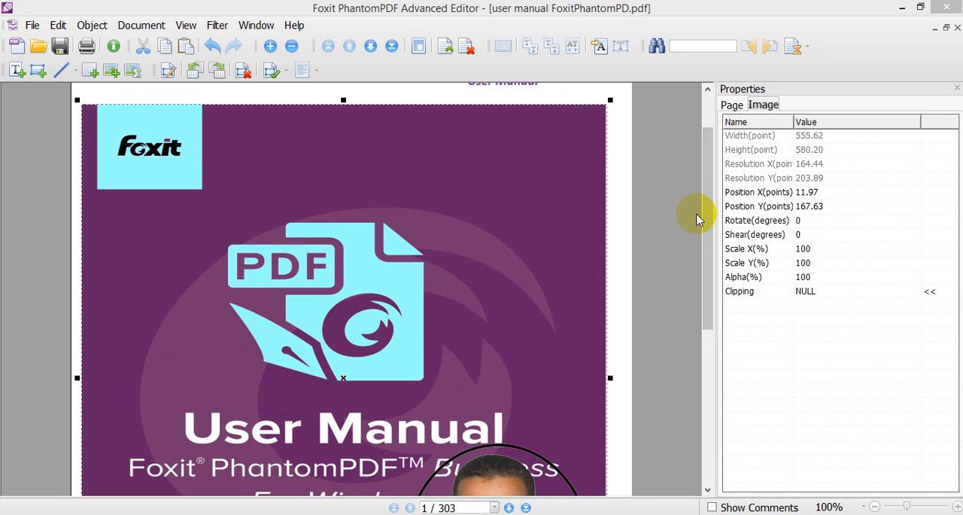
{"action": "right_click", "coordinate": [433, 201]}
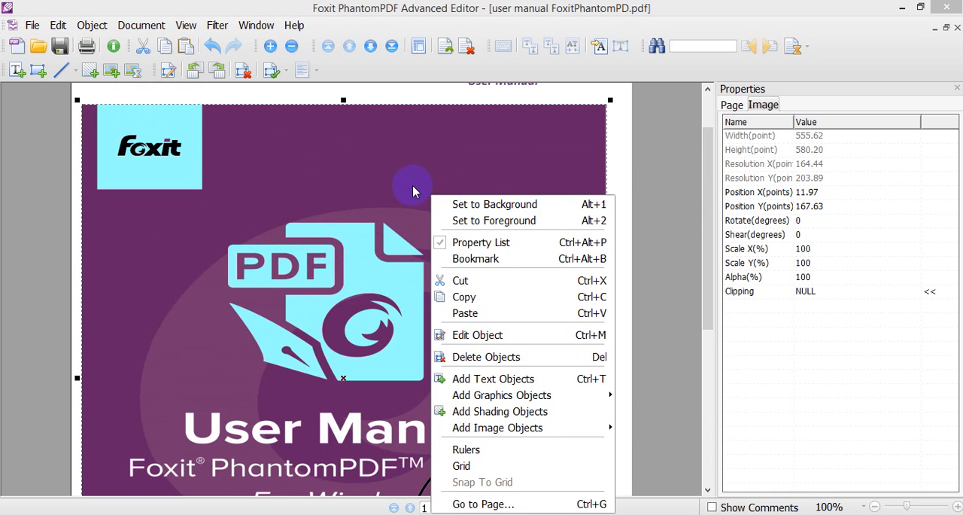
{"action": "right_click", "coordinate": [412, 185]}
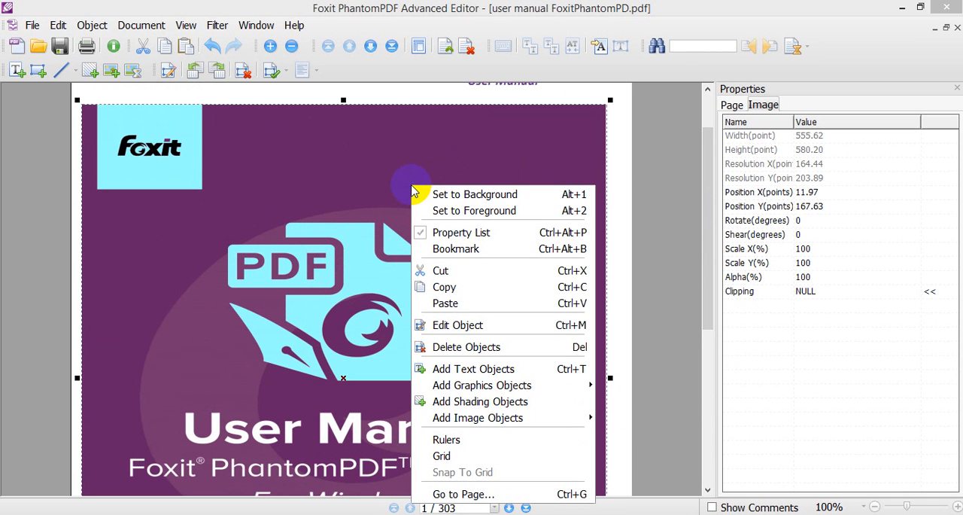
{"action": "right_click", "coordinate": [397, 179]}
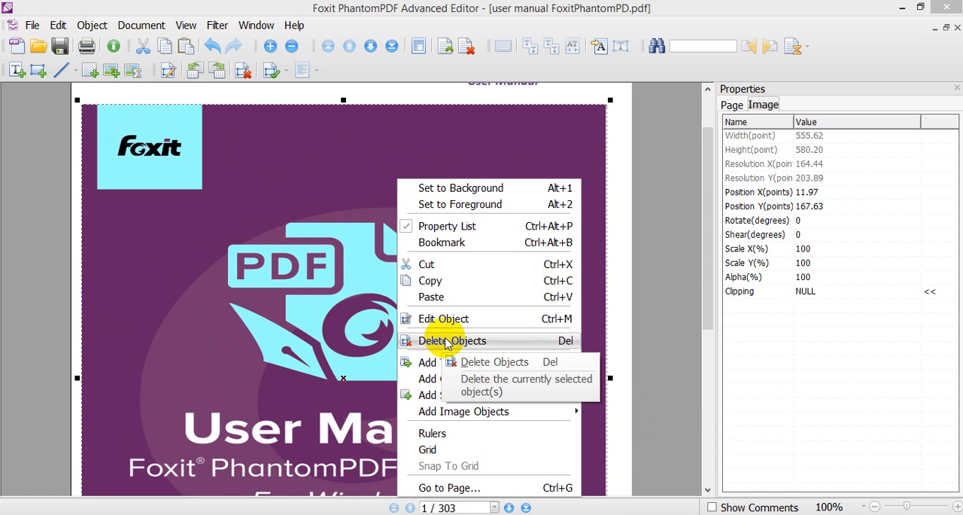
{"action": "left_click", "coordinate": [331, 170]}
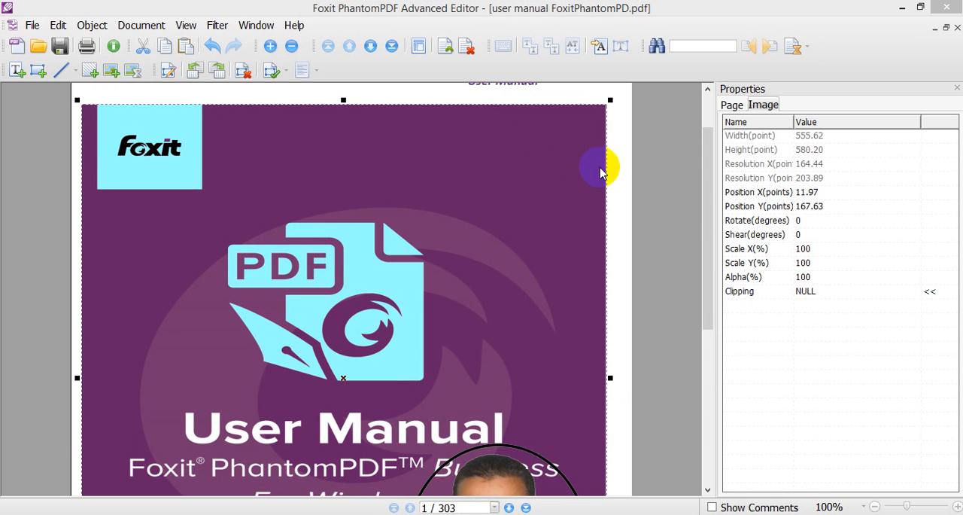
- Delete the "Foxit PhantomPDF Business User Manual" header text above the cover image
{"action": "scroll", "coordinate": [710, 201], "scroll_direction": "up", "scroll_amount": 2}
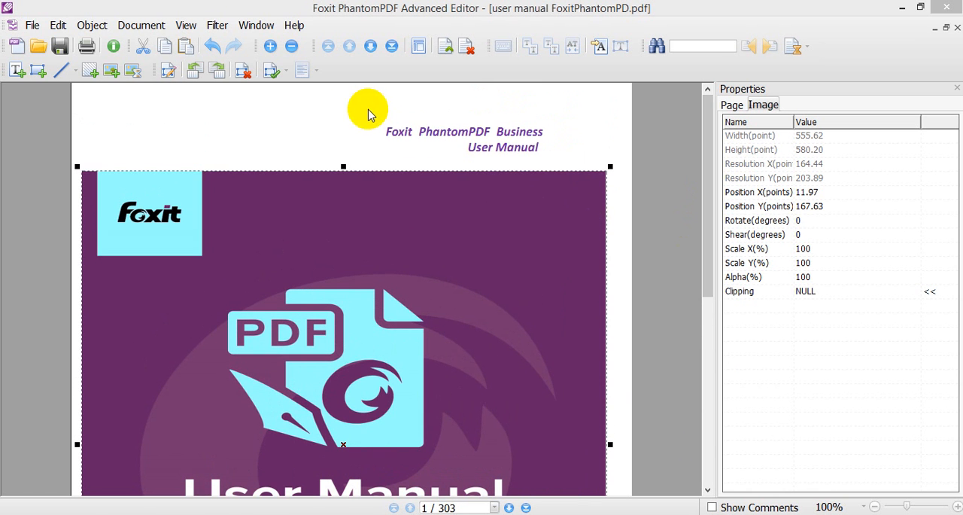
{"action": "left_click", "coordinate": [546, 157]}
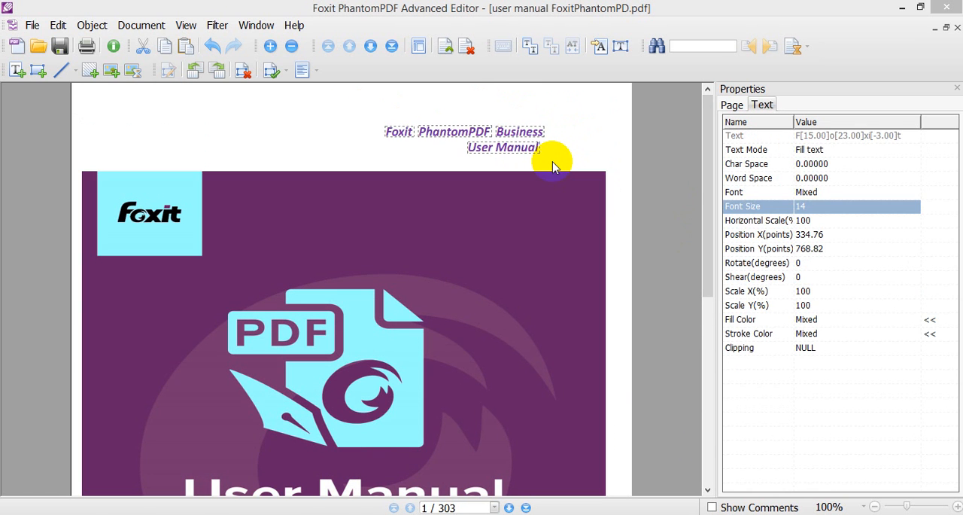
{"action": "key", "text": "Delete"}
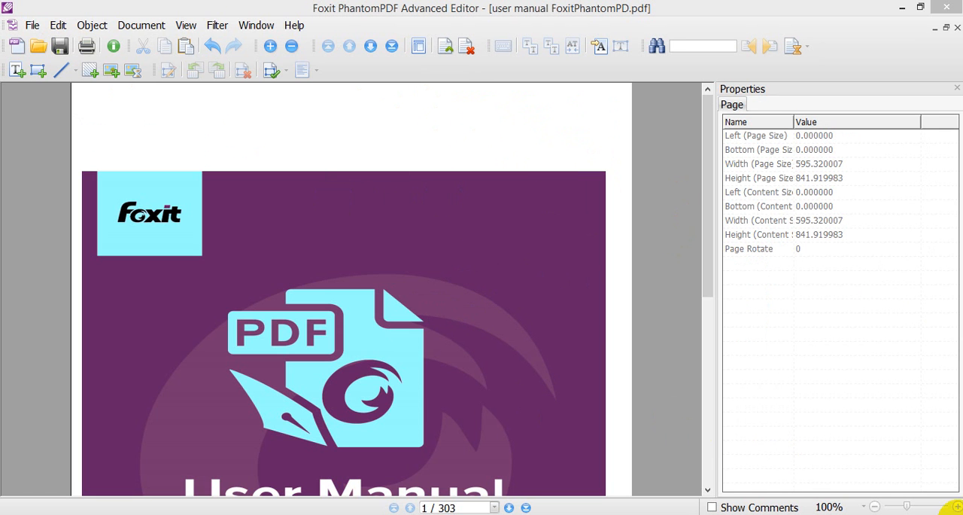
- Delete the cover image and the portrait from the first page
{"action": "left_click", "coordinate": [895, 507]}
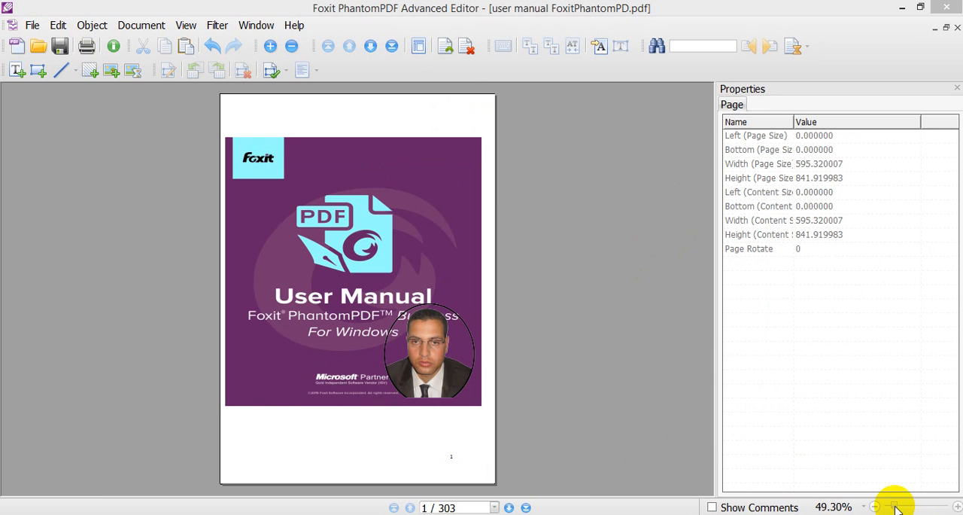
{"action": "left_click", "coordinate": [394, 188]}
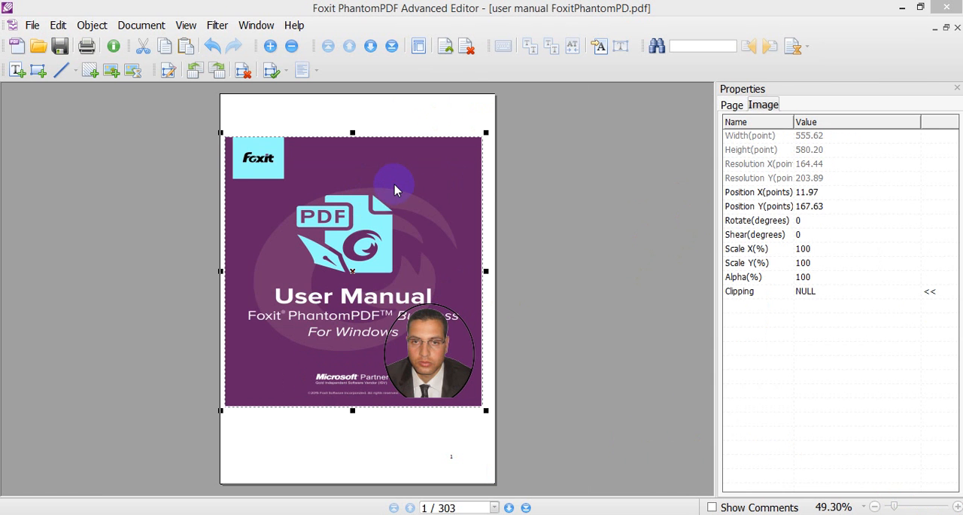
{"action": "key", "text": "Delete"}
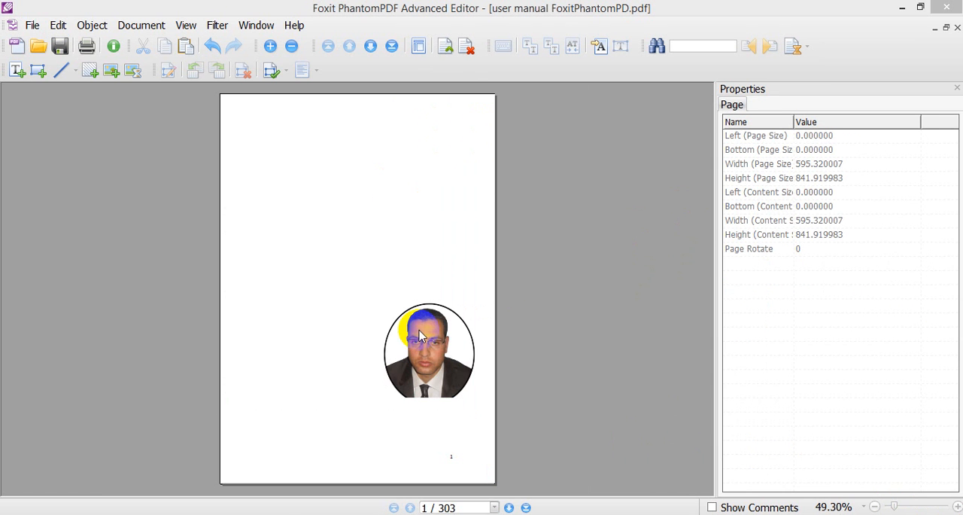
{"action": "left_click", "coordinate": [431, 361]}
{"action": "right_click", "coordinate": [434, 362]}
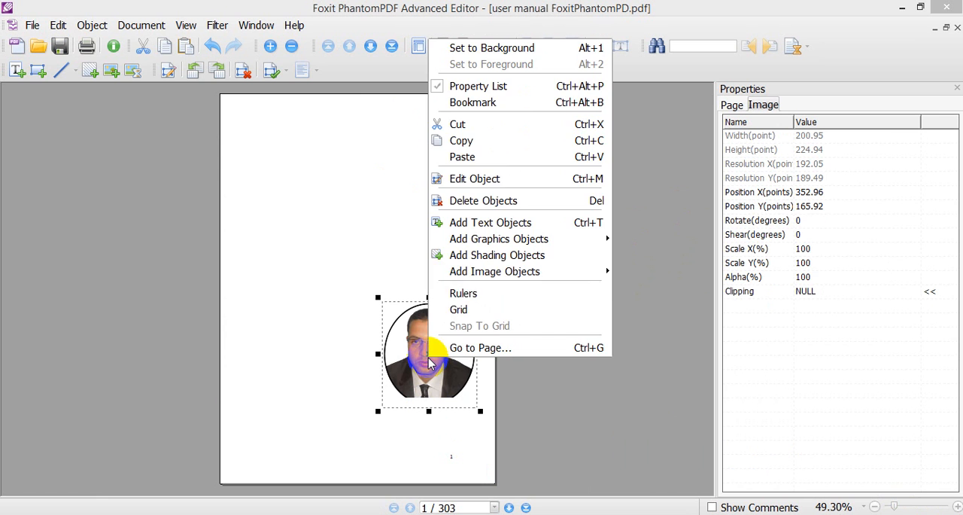
{"action": "left_click", "coordinate": [465, 201]}
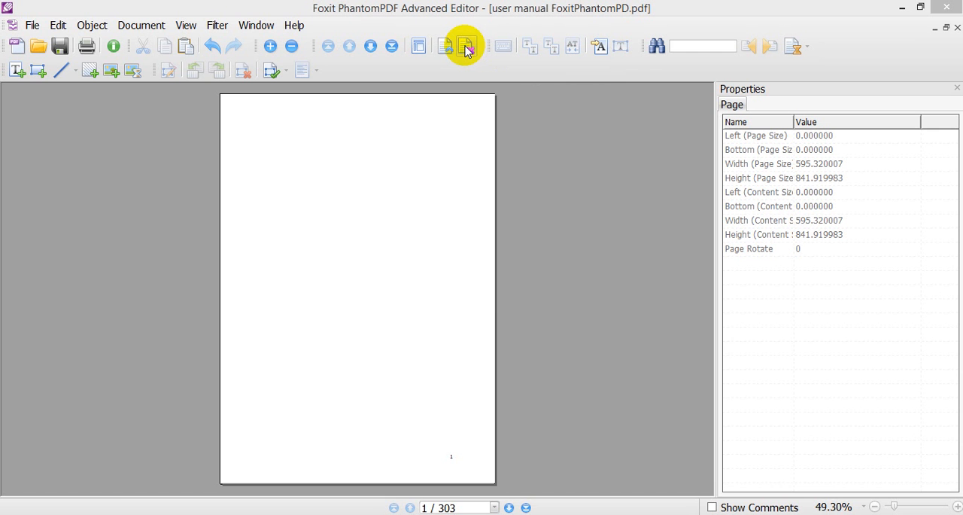
- Permanently delete the emptied cover page and the copyright page that follows it
{"action": "left_click", "coordinate": [466, 50]}
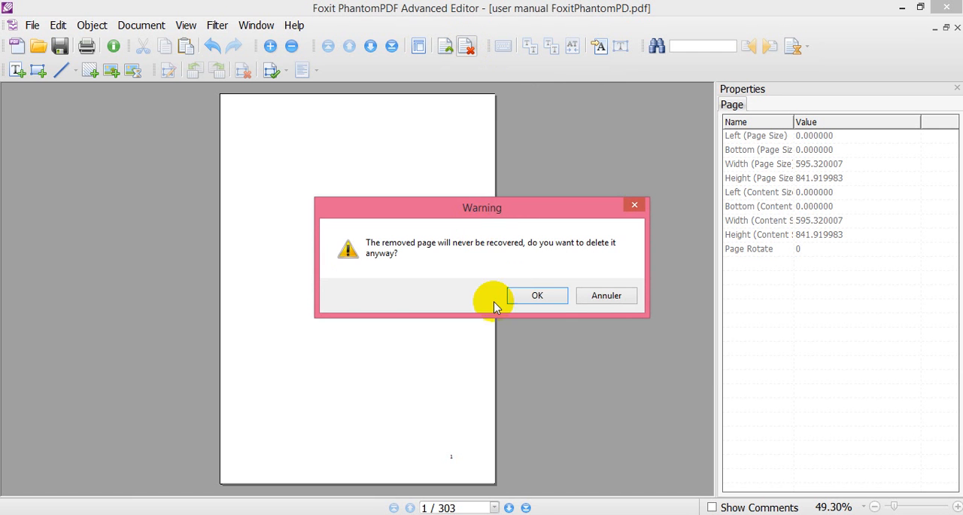
{"action": "left_click", "coordinate": [531, 295]}
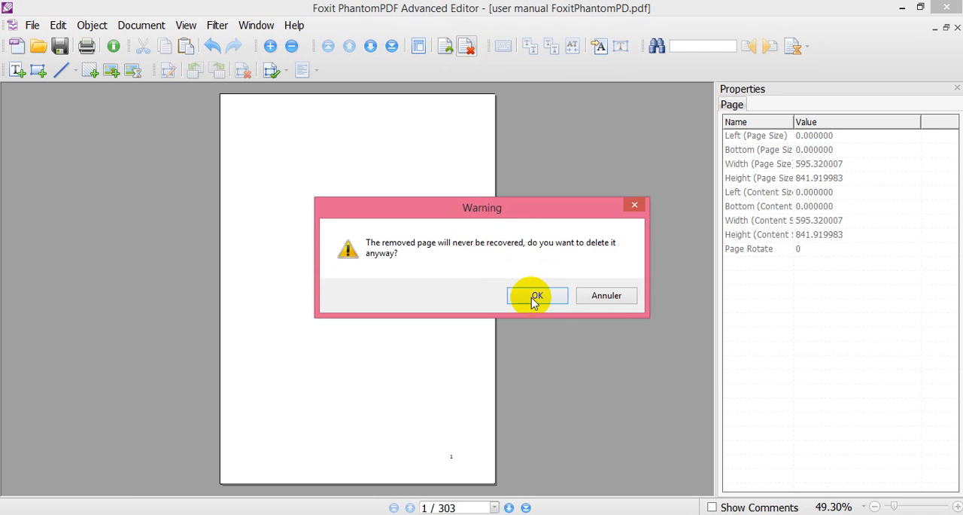
{"action": "left_click", "coordinate": [467, 50]}
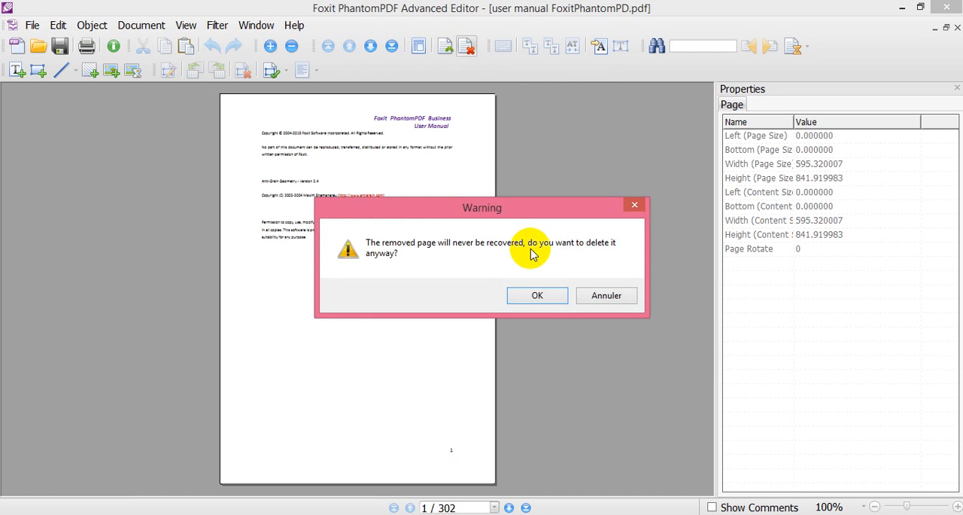
{"action": "left_click", "coordinate": [551, 298]}
{"action": "left_click", "coordinate": [466, 47]}
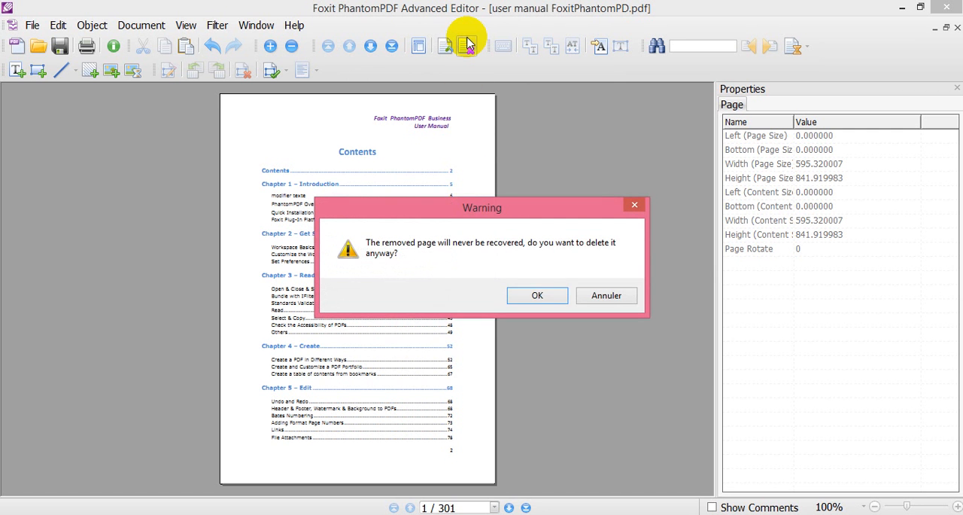
{"action": "left_click", "coordinate": [601, 293]}
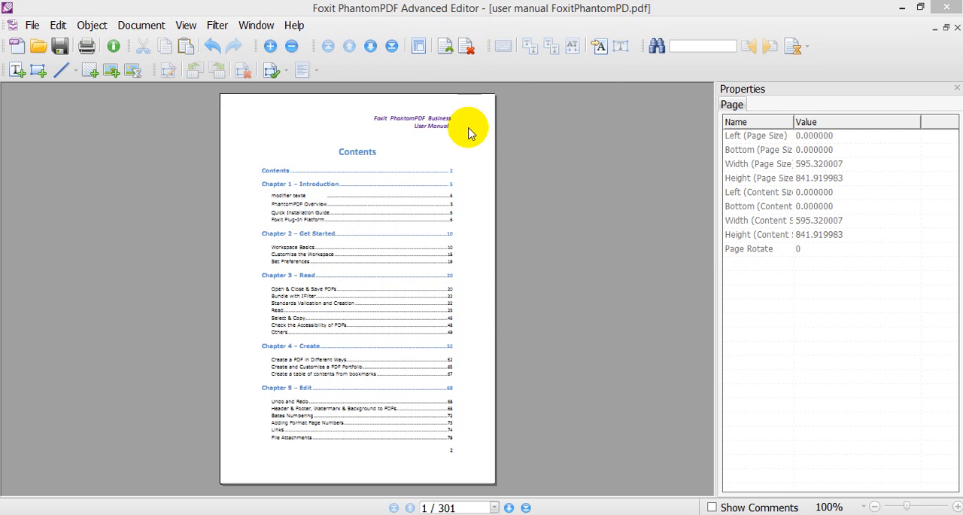
{"action": "left_click", "coordinate": [464, 53]}
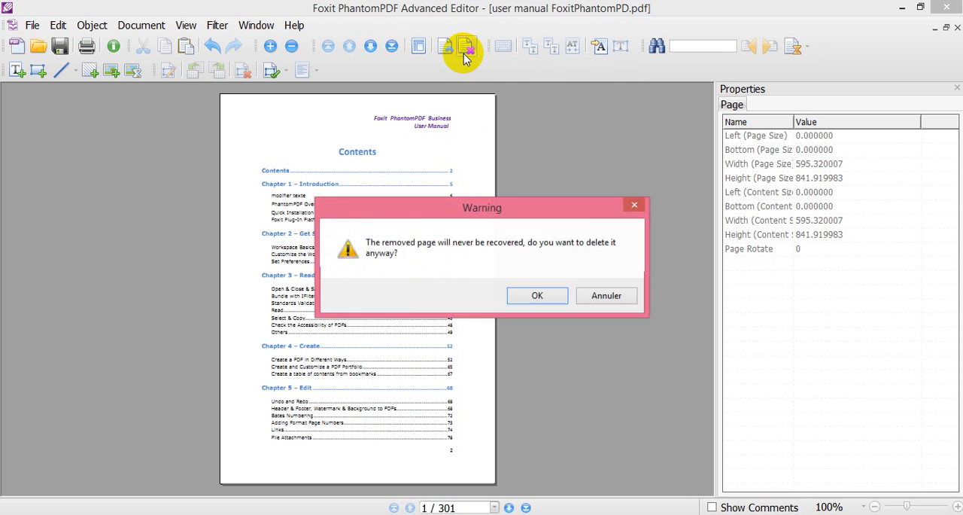
{"action": "left_click", "coordinate": [600, 293]}
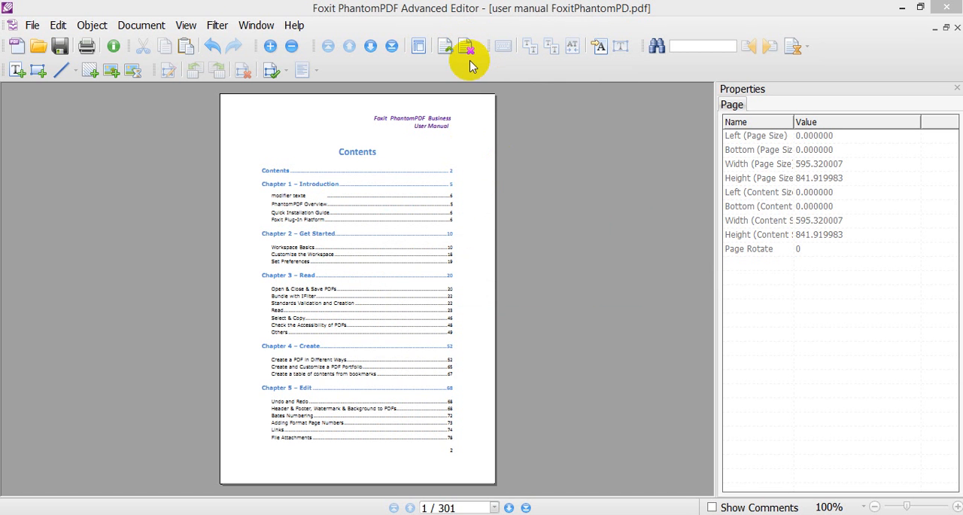
{"action": "right_click", "coordinate": [398, 169]}
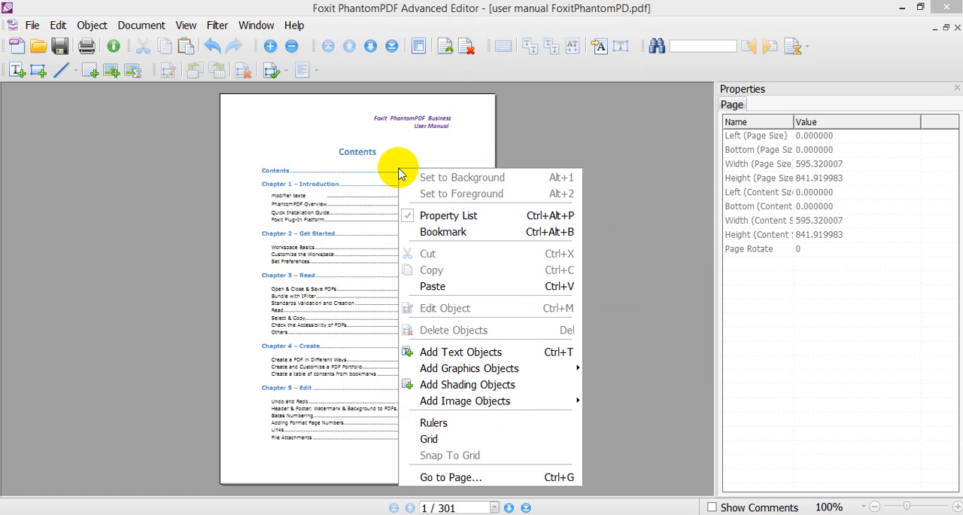
{"action": "left_click", "coordinate": [466, 47]}
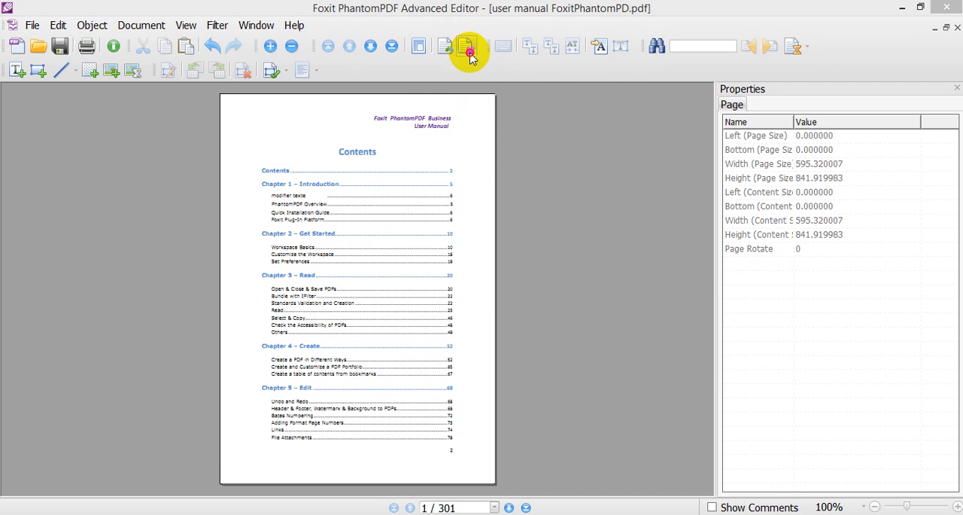
{"action": "left_click", "coordinate": [470, 53]}
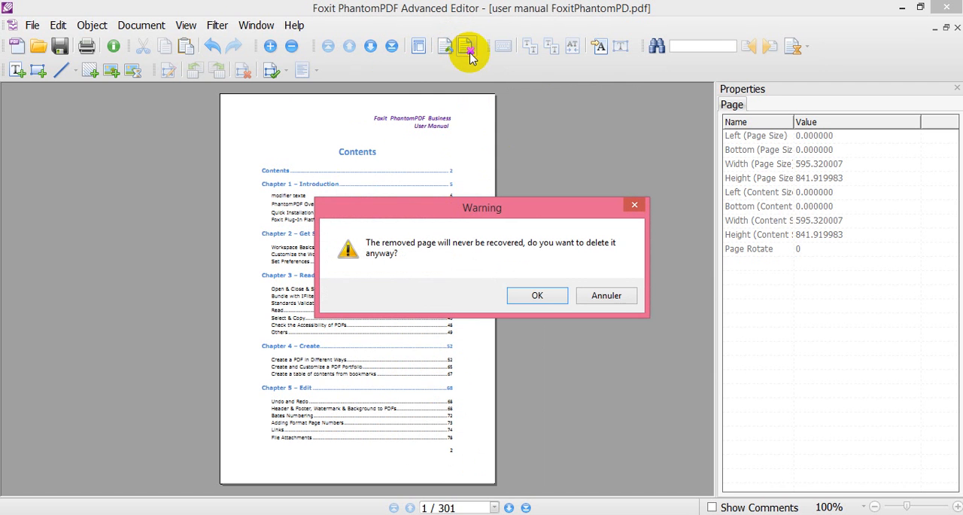
{"action": "left_click", "coordinate": [606, 295]}
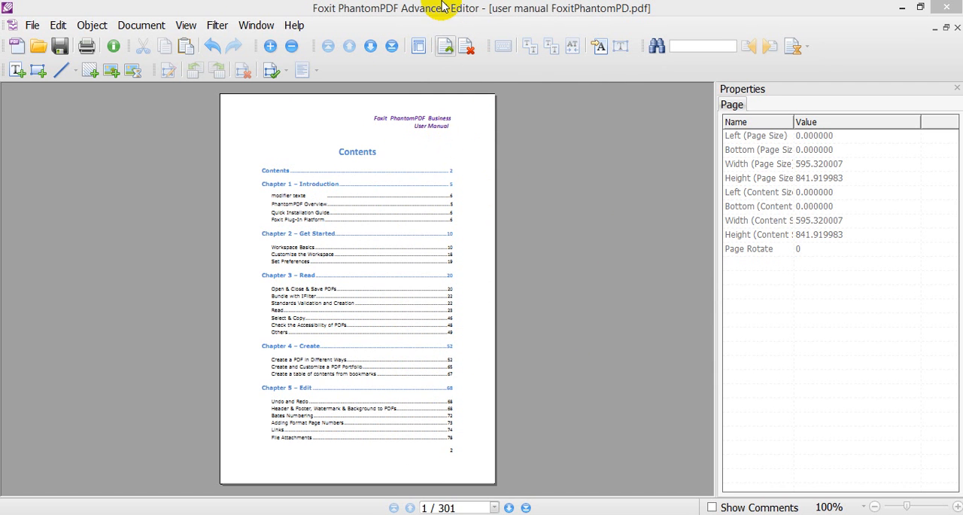
- Permanently delete the three table-of-contents pages at the start of the document, one after another
{"action": "left_click", "coordinate": [467, 48]}
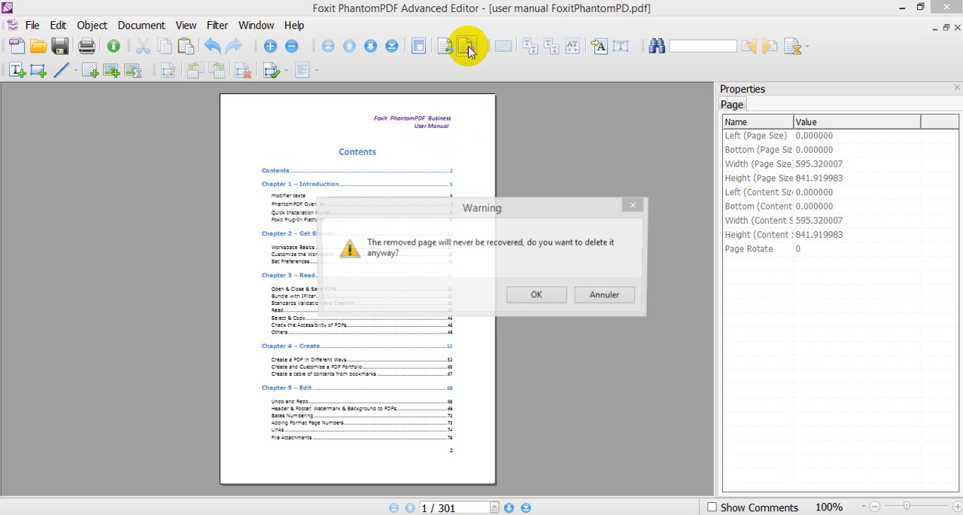
{"action": "key", "text": "Return"}
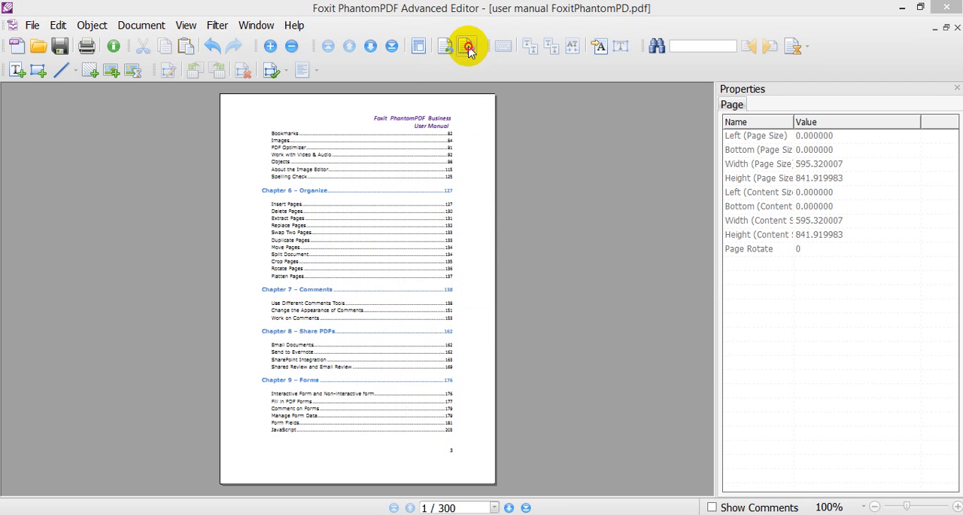
{"action": "left_click", "coordinate": [467, 49]}
{"action": "key", "text": "Return"}
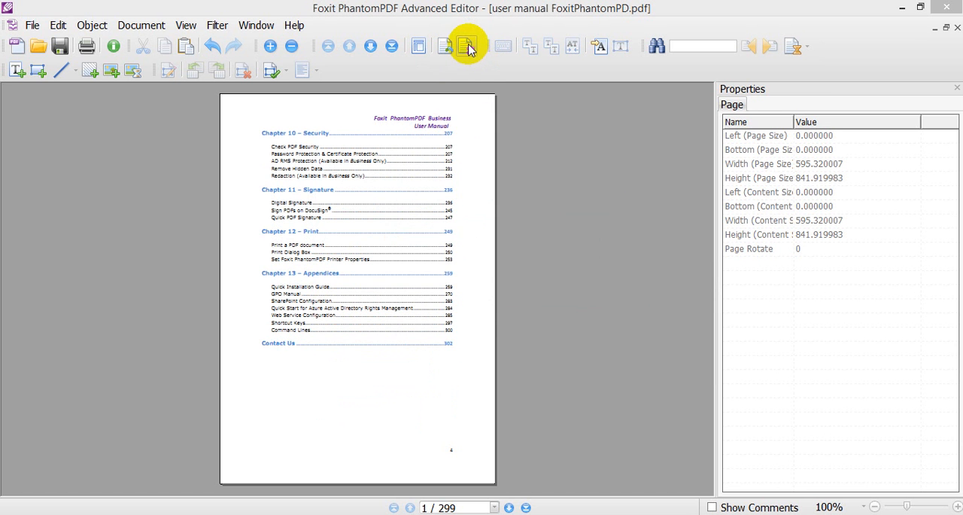
{"action": "left_click", "coordinate": [468, 48]}
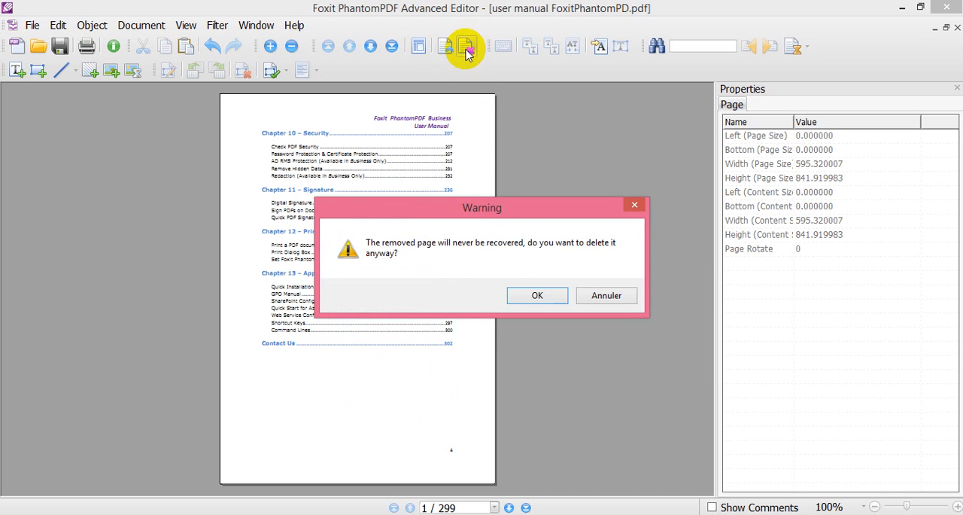
{"action": "left_click", "coordinate": [531, 295]}
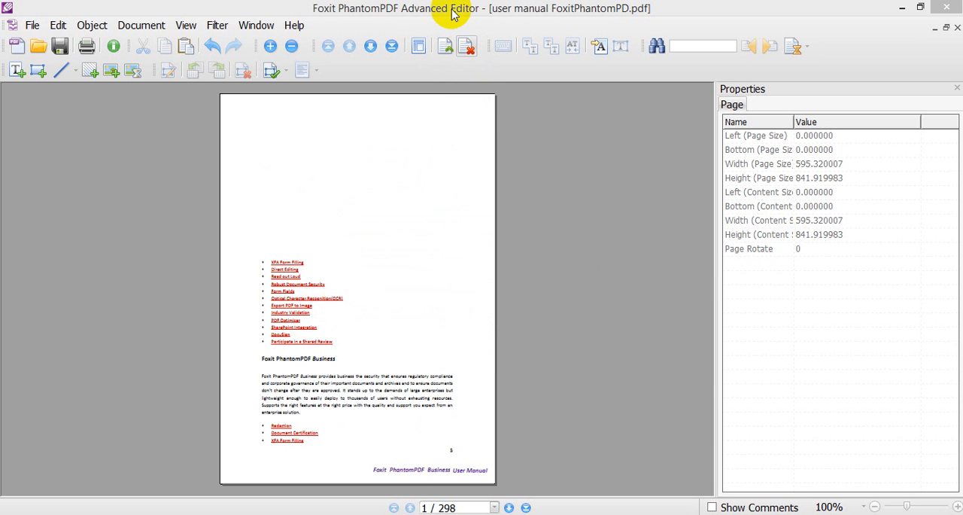
- Insert a blank page of 531 by 666 points with zero margins before the current page
{"action": "left_click", "coordinate": [35, 25]}
{"action": "mouse_move", "coordinate": [49, 29]}
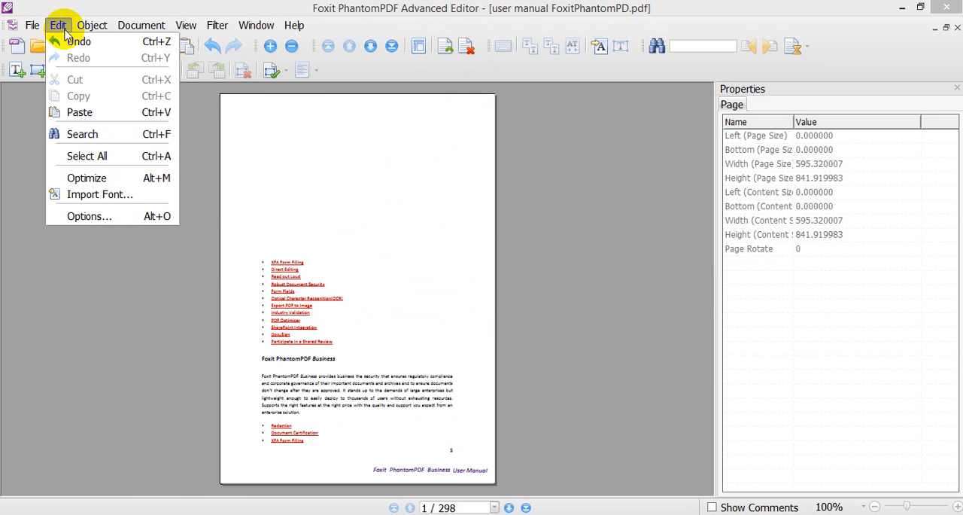
{"action": "mouse_move", "coordinate": [124, 36]}
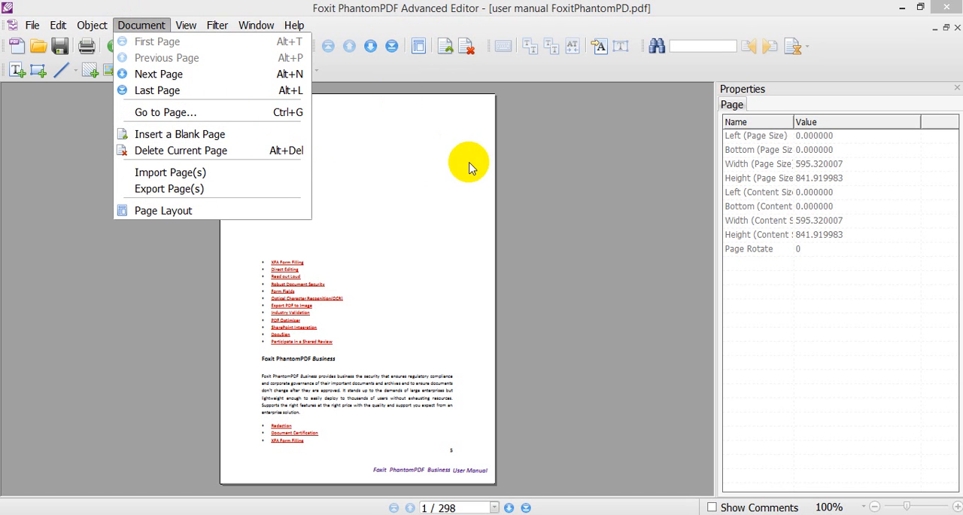
{"action": "left_click", "coordinate": [144, 27]}
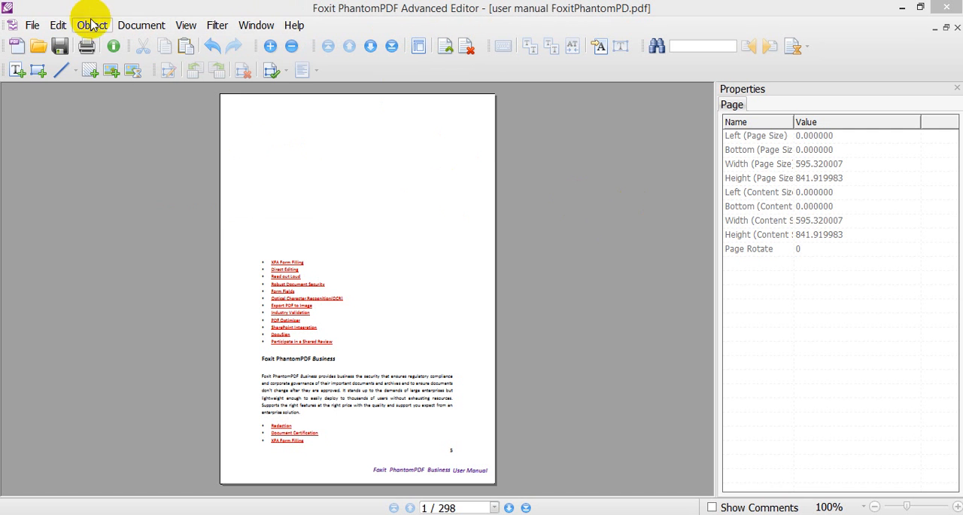
{"action": "left_click", "coordinate": [442, 50]}
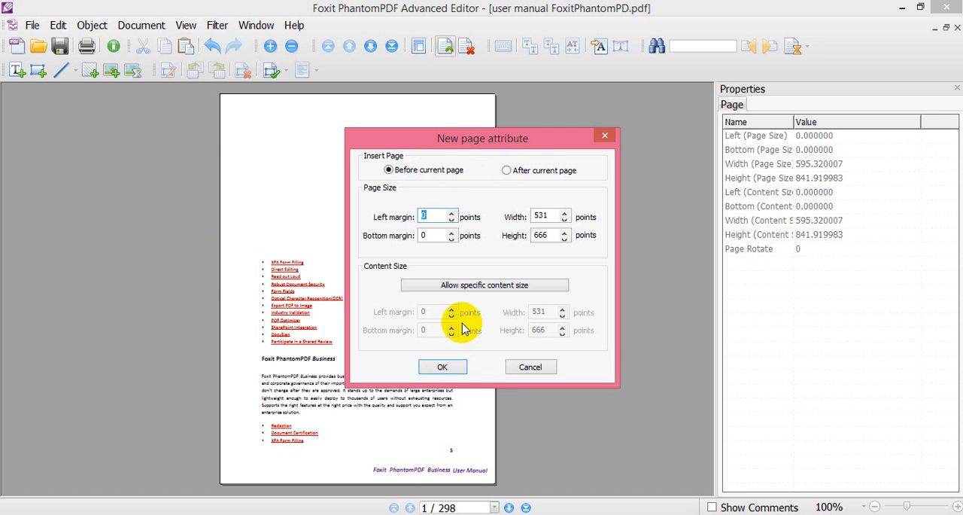
{"action": "left_click", "coordinate": [438, 366]}
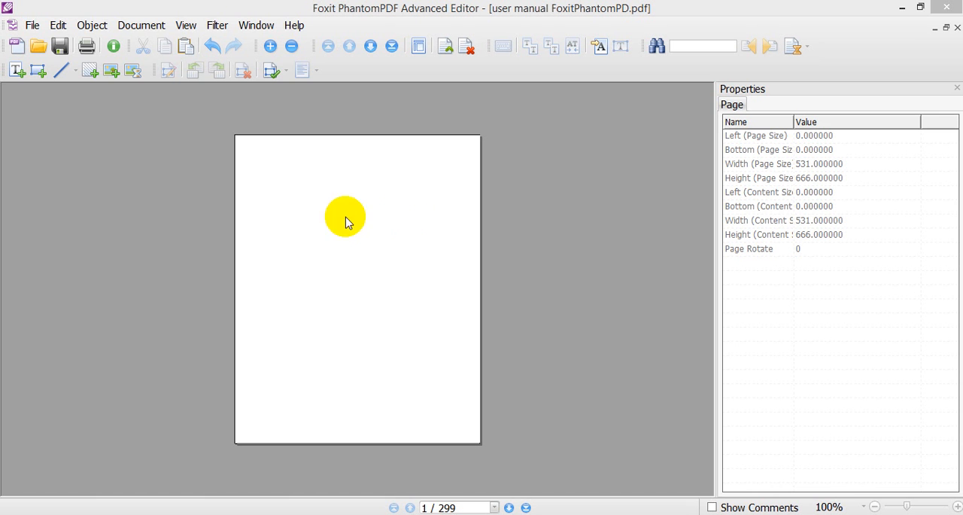
- Draw a diagonal line in the upper part of the blank page, positioned at about X 150, Y 545 points
{"action": "left_click", "coordinate": [918, 508]}
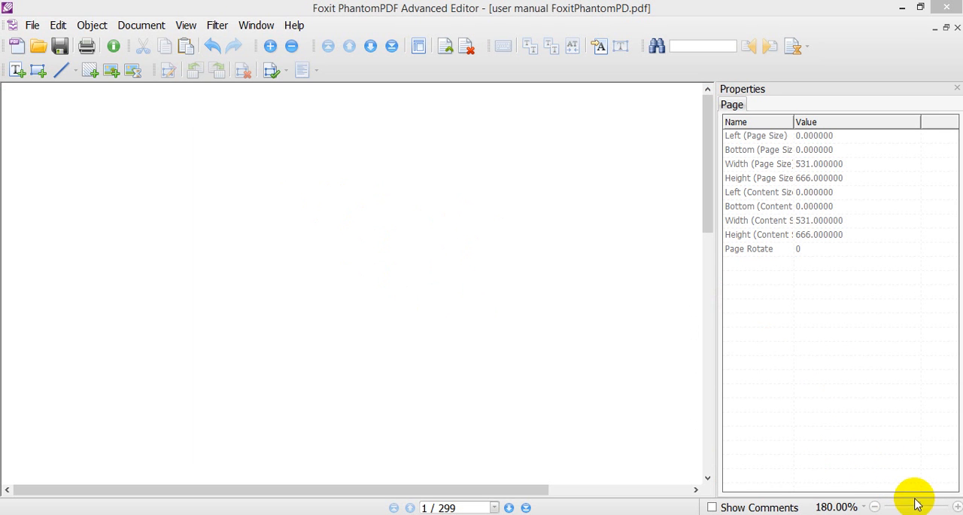
{"action": "left_click", "coordinate": [908, 505]}
{"action": "left_click", "coordinate": [908, 506]}
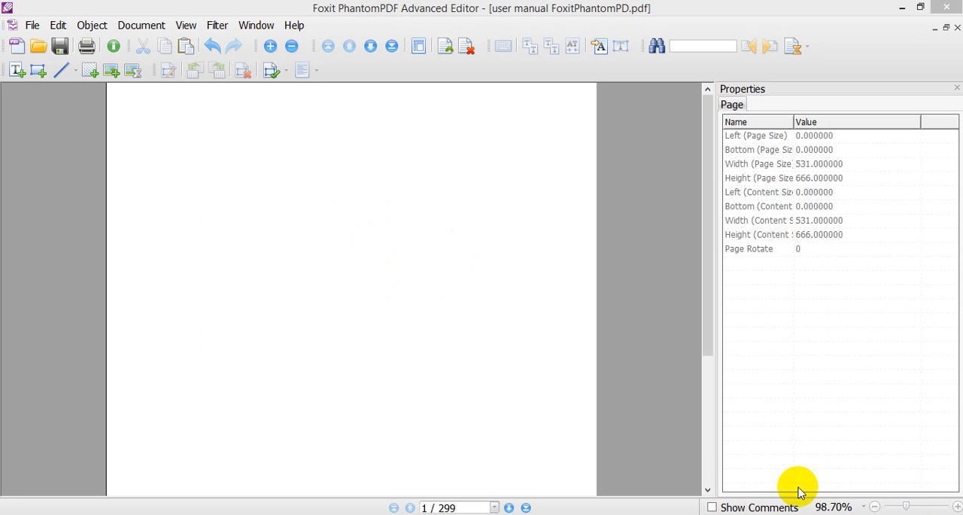
{"action": "left_click", "coordinate": [76, 74]}
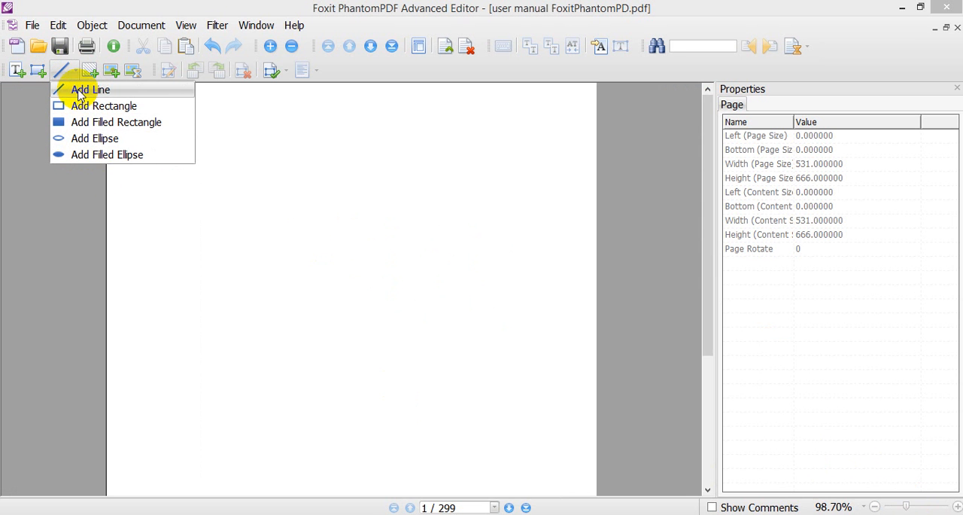
{"action": "left_click", "coordinate": [79, 90]}
{"action": "left_click_drag", "start_coordinate": [245, 149], "coordinate": [382, 197]}
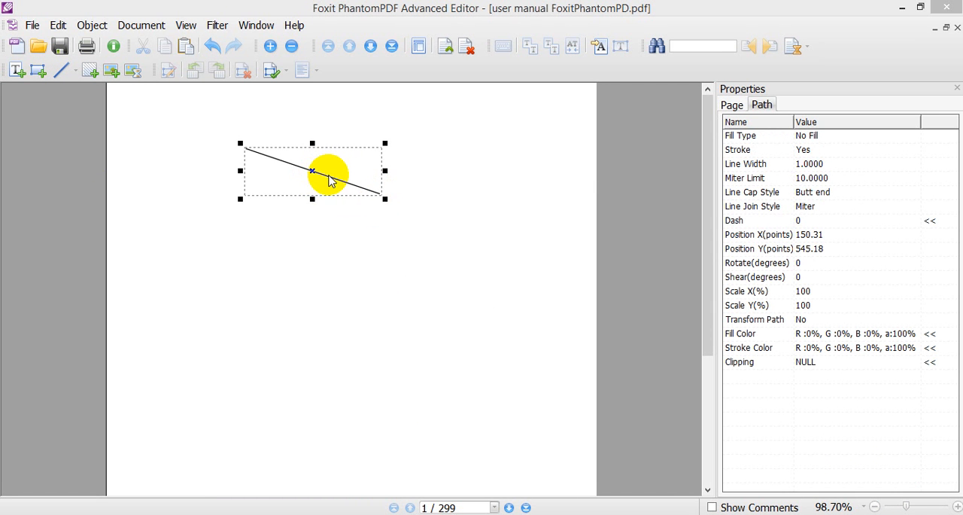
{"action": "left_click", "coordinate": [279, 241]}
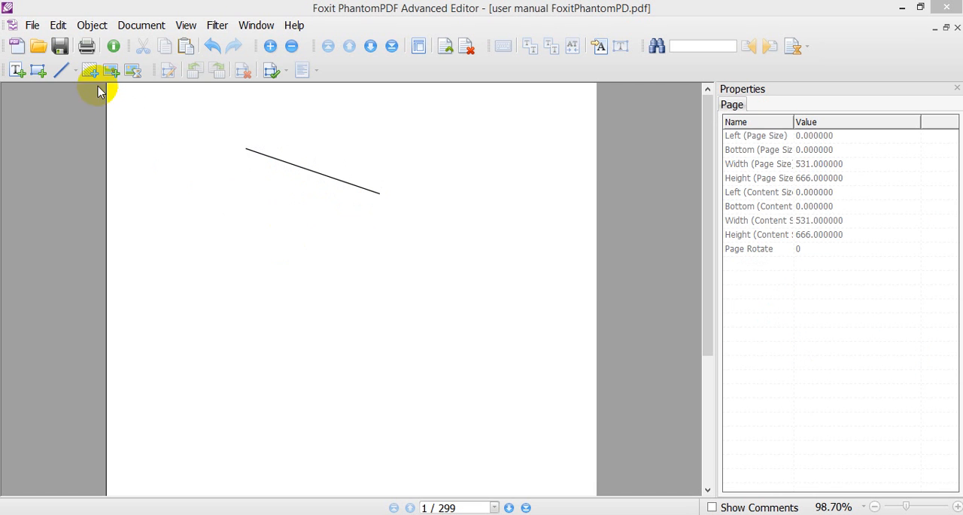
- Draw an unfilled rectangle below the line, positioned at about X 183, Y 375 points
{"action": "left_click", "coordinate": [73, 70]}
{"action": "left_click", "coordinate": [77, 101]}
{"action": "left_click", "coordinate": [293, 234]}
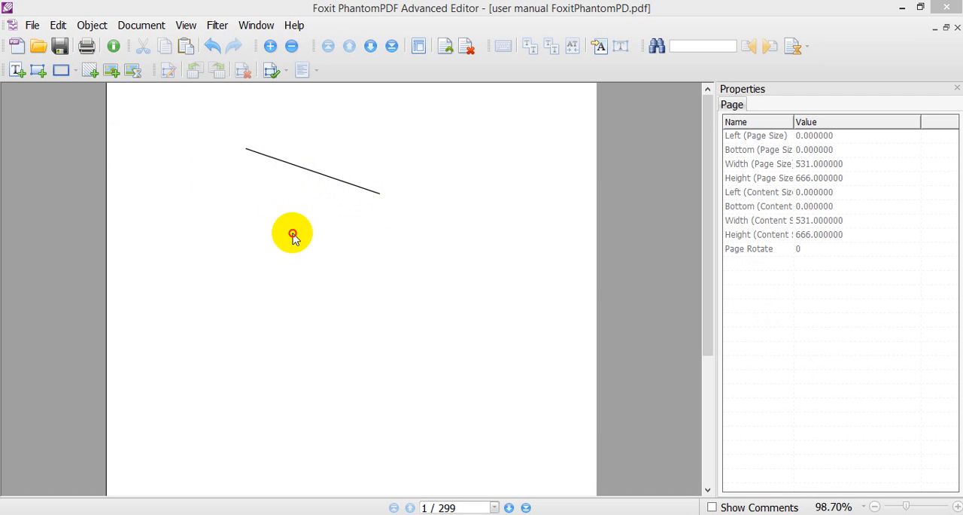
{"action": "left_click_drag", "start_coordinate": [403, 340], "coordinate": [489, 350]}
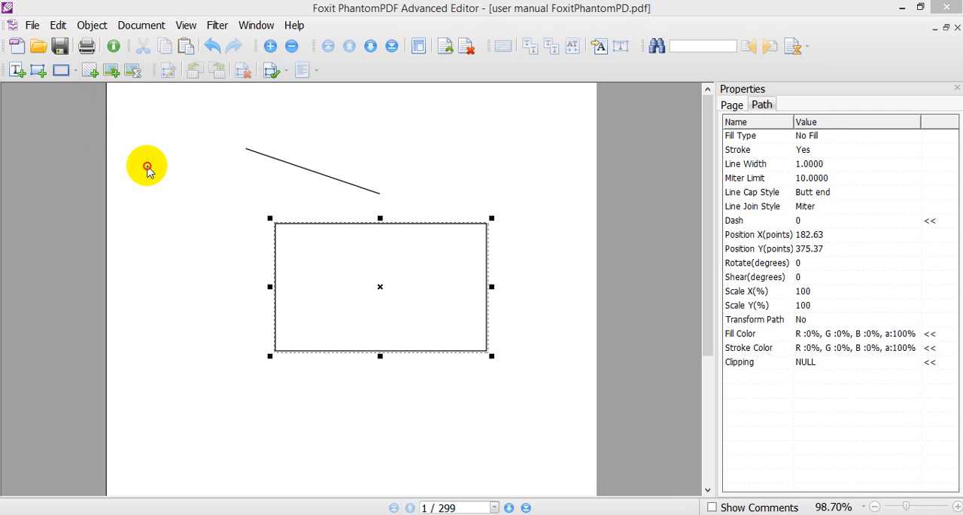
{"action": "left_click", "coordinate": [186, 204]}
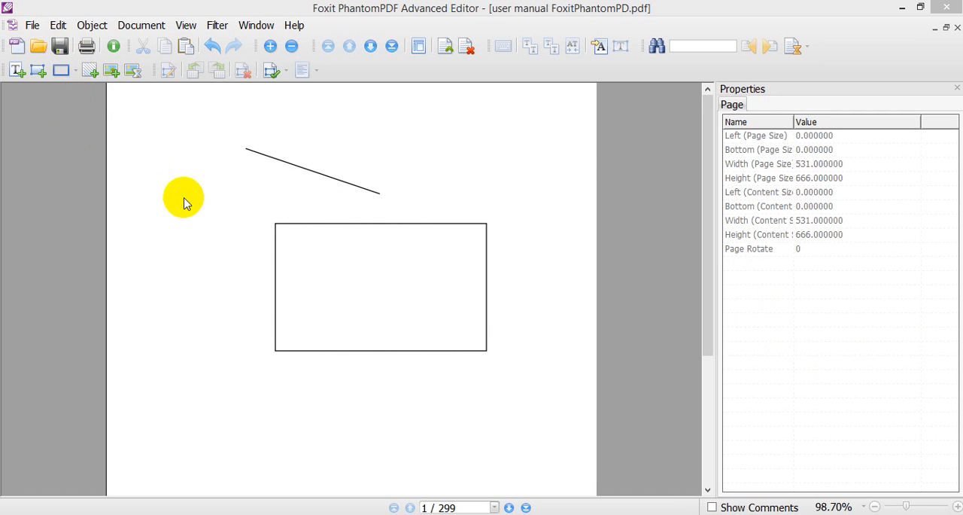
- Draw a tall, narrow unfilled ellipse beside the rectangle, positioned at about X 88, Y 365 points
{"action": "left_click", "coordinate": [75, 71]}
{"action": "left_click", "coordinate": [83, 140]}
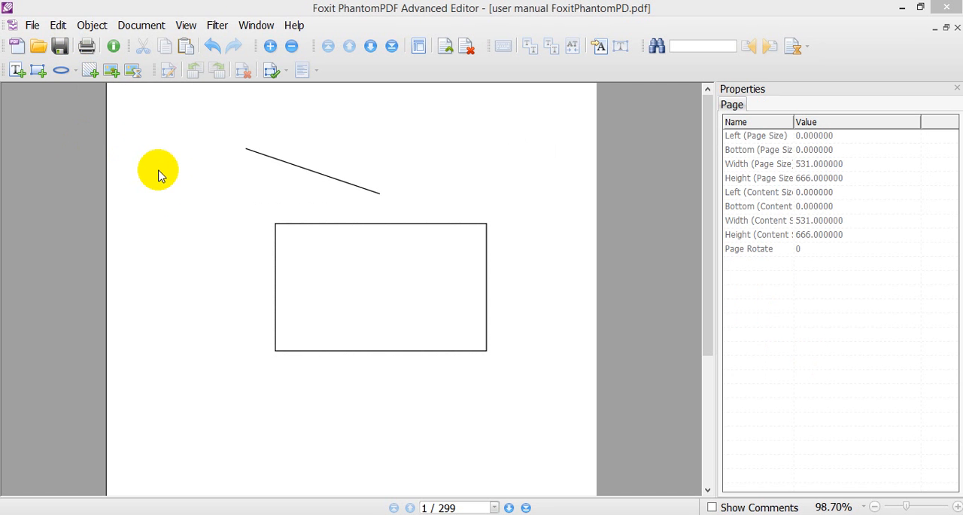
{"action": "left_click_drag", "start_coordinate": [158, 175], "coordinate": [223, 233]}
{"action": "left_click_drag", "start_coordinate": [162, 208], "coordinate": [248, 230]}
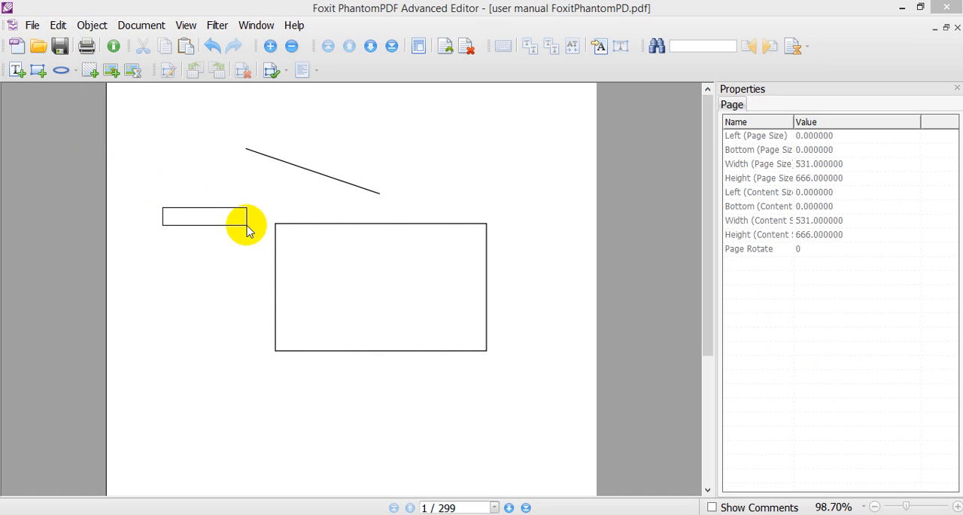
{"action": "left_click", "coordinate": [62, 70]}
{"action": "mouse_move", "coordinate": [189, 185]}
{"action": "left_mouse_down"}
{"action": "mouse_move", "coordinate": [260, 226]}
{"action": "mouse_move", "coordinate": [260, 269]}
{"action": "mouse_move", "coordinate": [176, 279]}
{"action": "mouse_move", "coordinate": [172, 332]}
{"action": "mouse_move", "coordinate": [251, 346]}
{"action": "mouse_move", "coordinate": [252, 365]}
{"action": "left_mouse_up"}
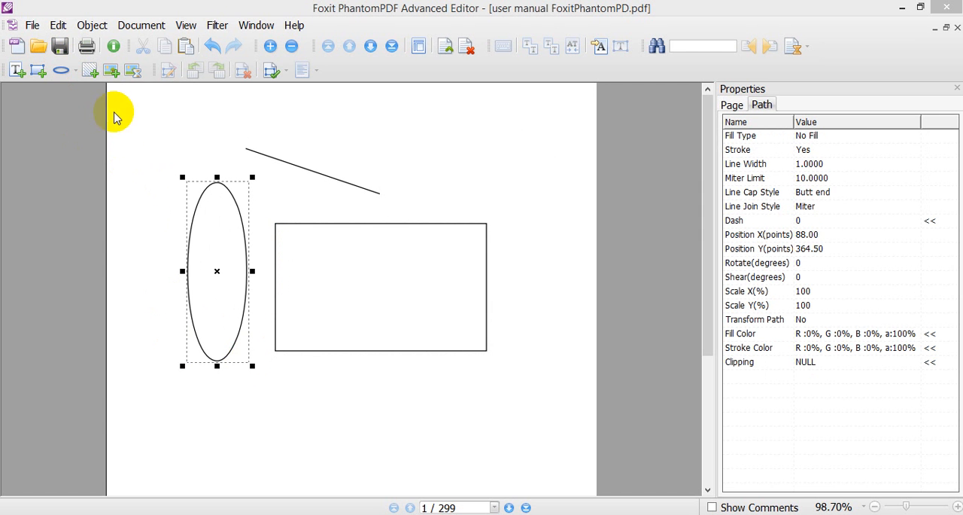
- Draw a wide filled ellipse above the rectangle near the page's upper right, positioned at about X 295, Y 556 points
{"action": "left_click", "coordinate": [73, 72]}
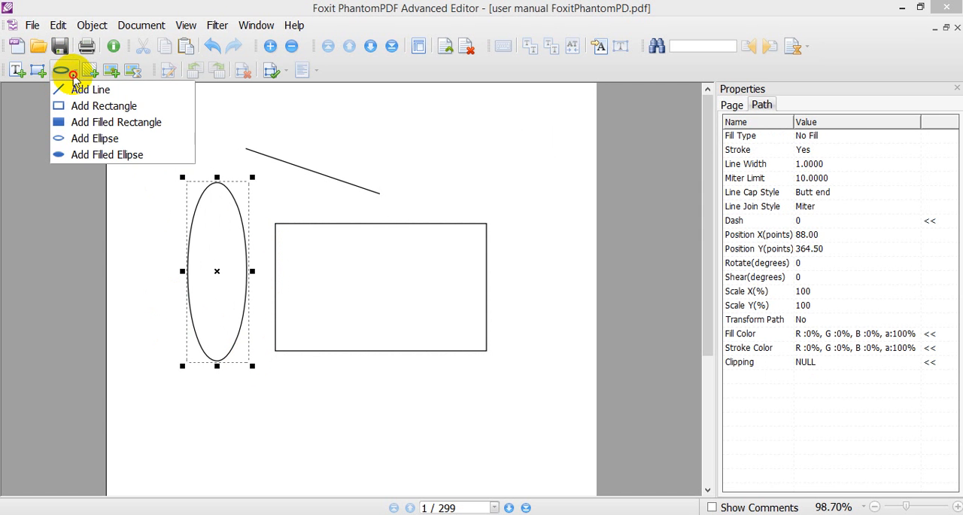
{"action": "left_click", "coordinate": [102, 156]}
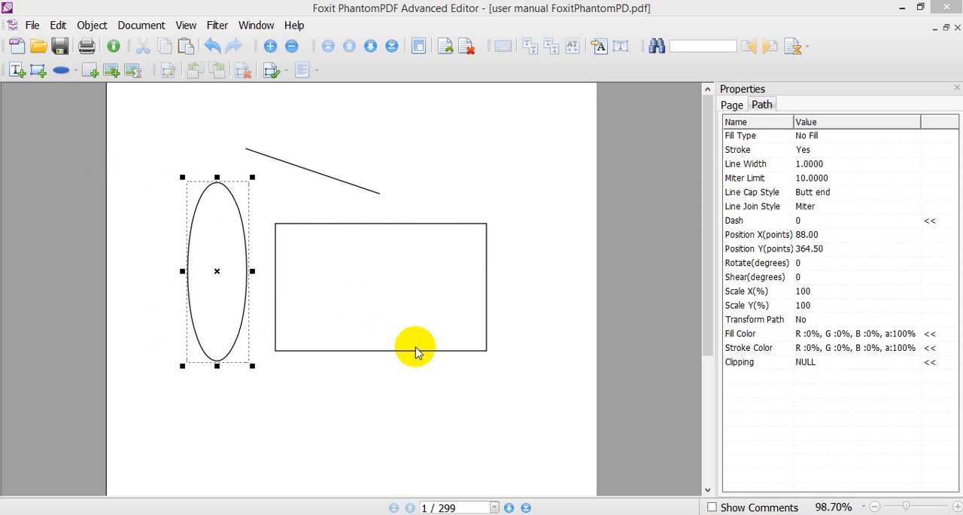
{"action": "left_click_drag", "start_coordinate": [465, 135], "coordinate": [540, 186]}
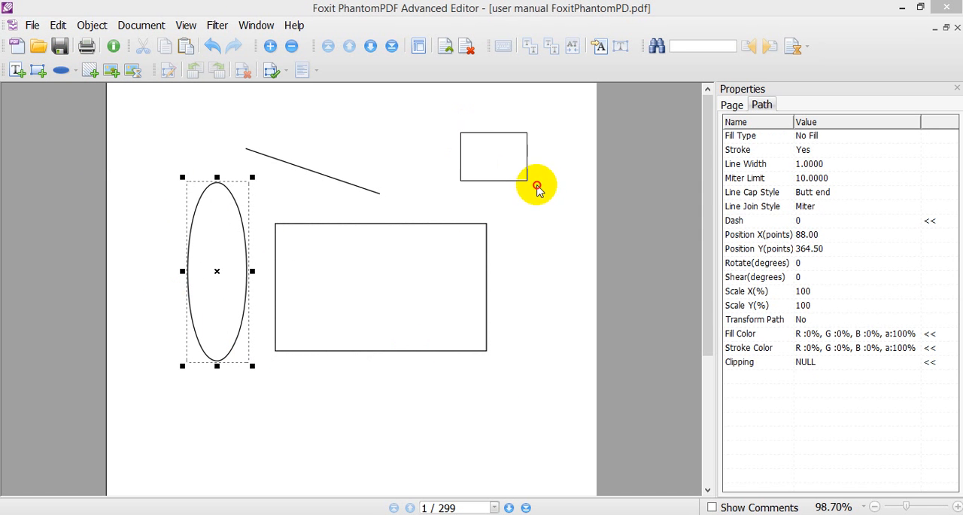
{"action": "left_click_drag", "start_coordinate": [375, 122], "coordinate": [561, 190]}
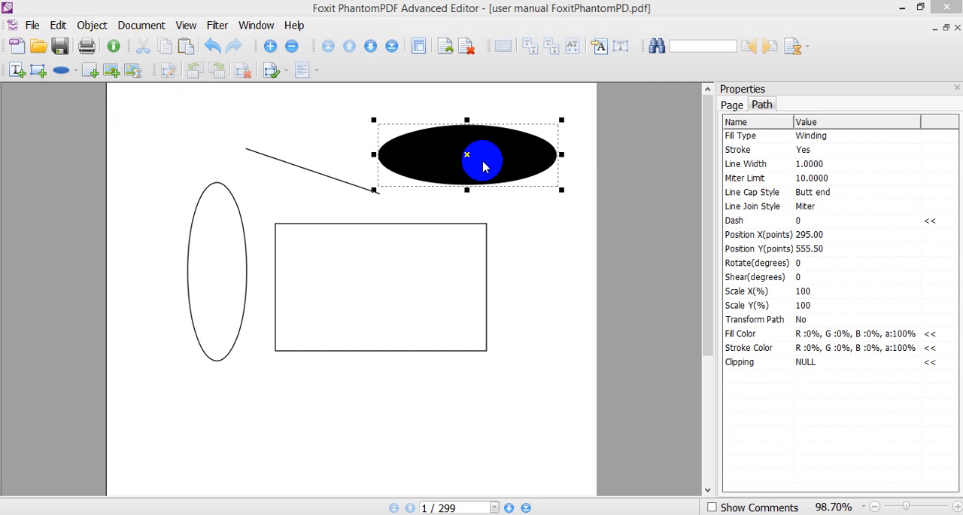
- Open the filled ellipse's path for editing and pull its right-end and lower-right nodes inward
{"action": "double_click", "coordinate": [483, 165]}
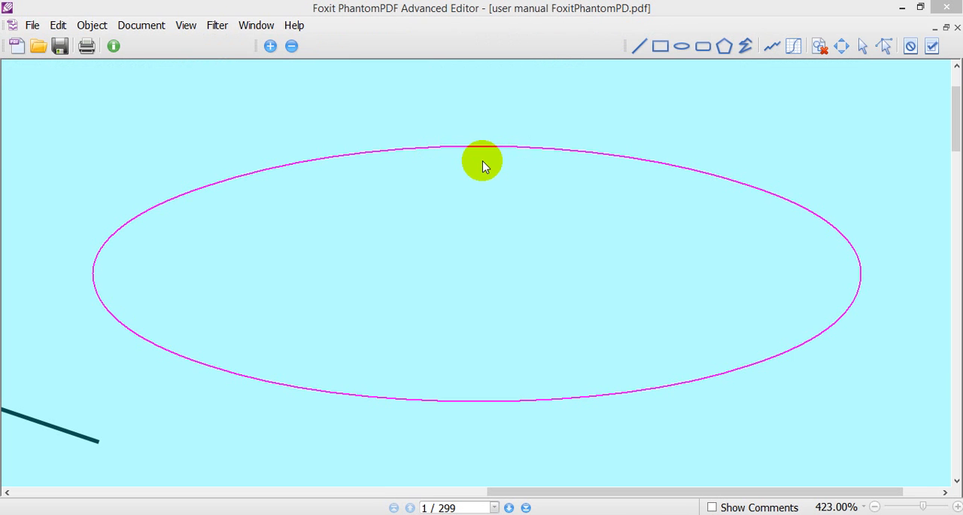
{"action": "left_click", "coordinate": [624, 159]}
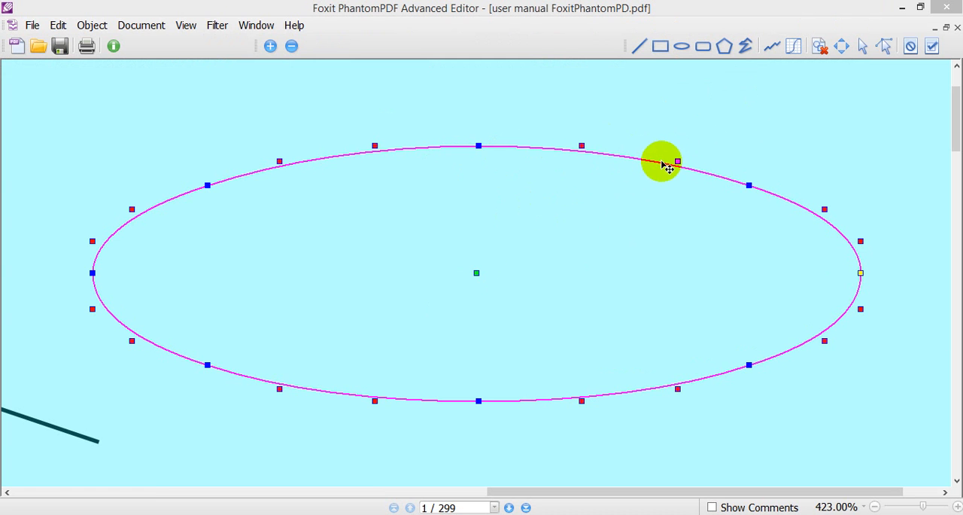
{"action": "left_click_drag", "start_coordinate": [860, 274], "coordinate": [762, 261]}
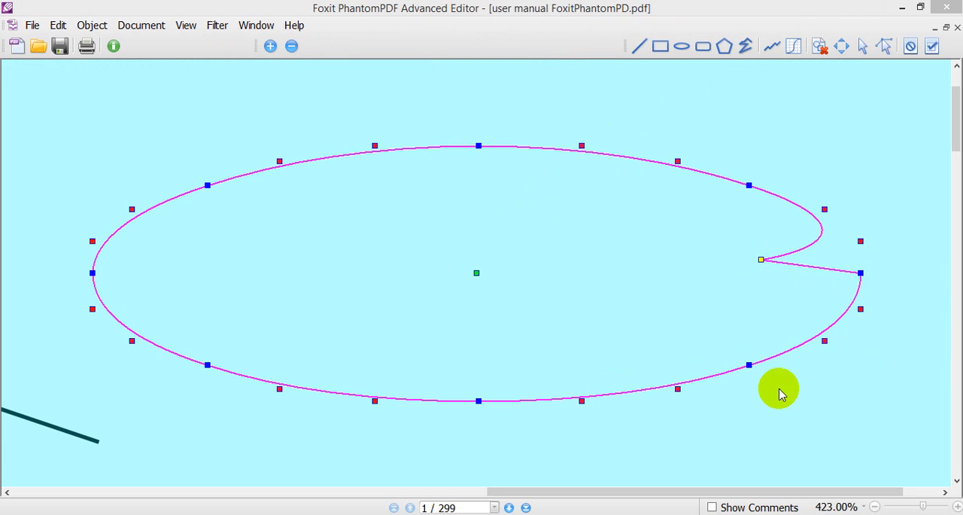
{"action": "left_click_drag", "start_coordinate": [748, 365], "coordinate": [677, 316]}
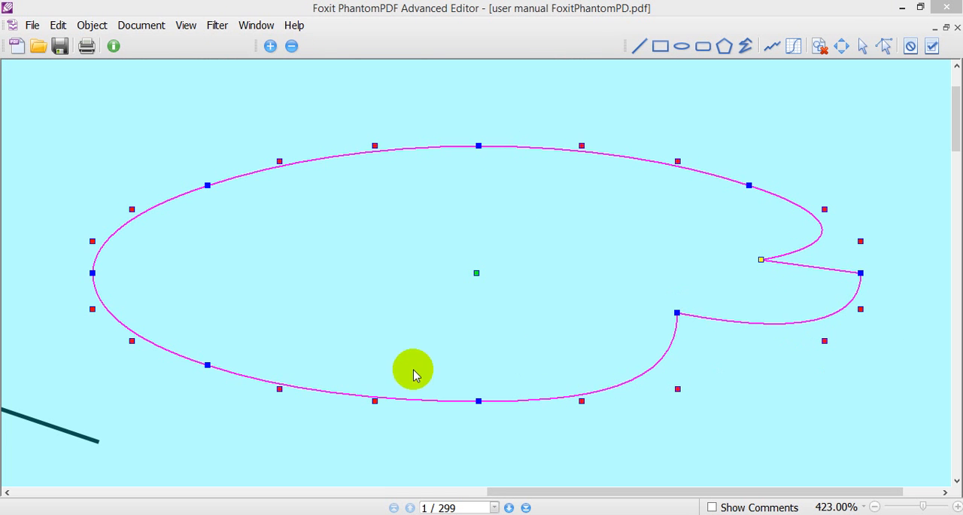
- Pull the path's lower-left and upper-left curve handles inward, shift the whole path slightly down and right, and apply the edit
{"action": "left_click_drag", "start_coordinate": [280, 388], "coordinate": [355, 334]}
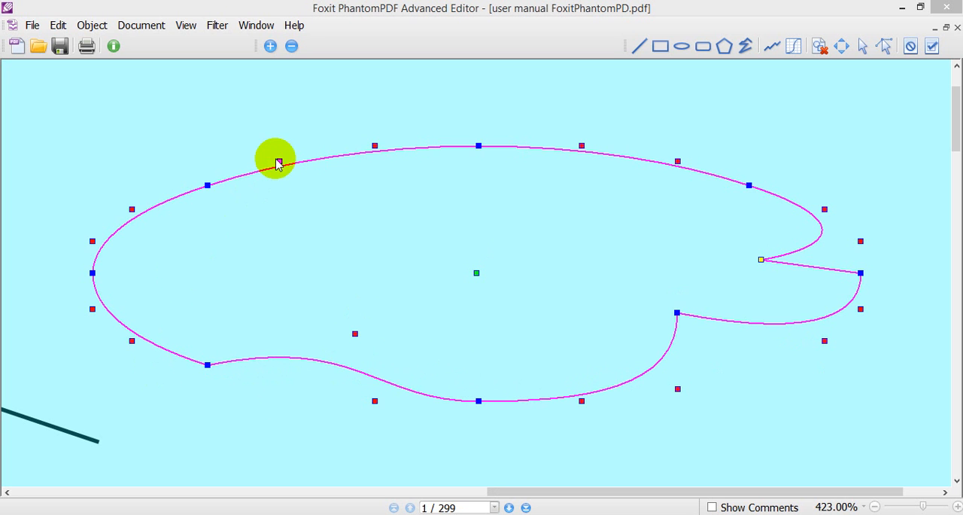
{"action": "left_click", "coordinate": [295, 185]}
{"action": "left_click", "coordinate": [300, 166]}
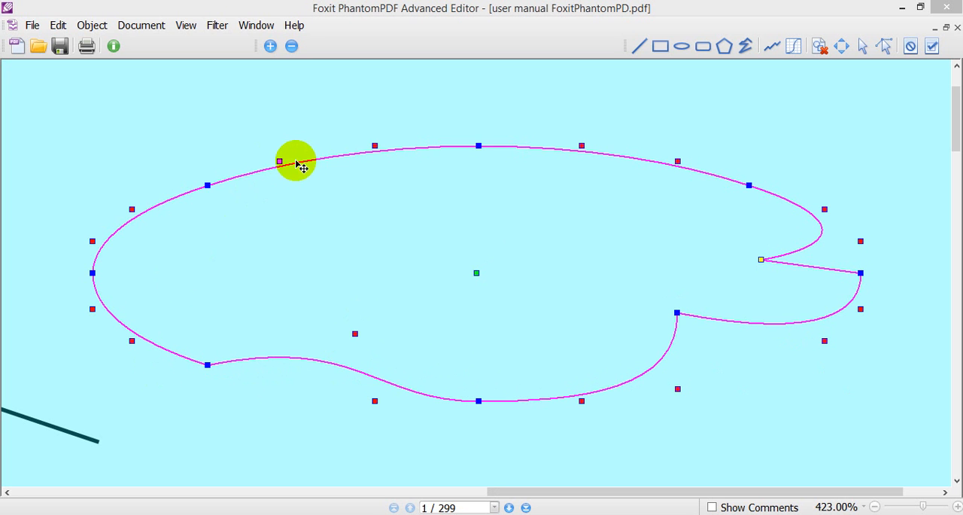
{"action": "left_click_drag", "start_coordinate": [281, 161], "coordinate": [324, 207]}
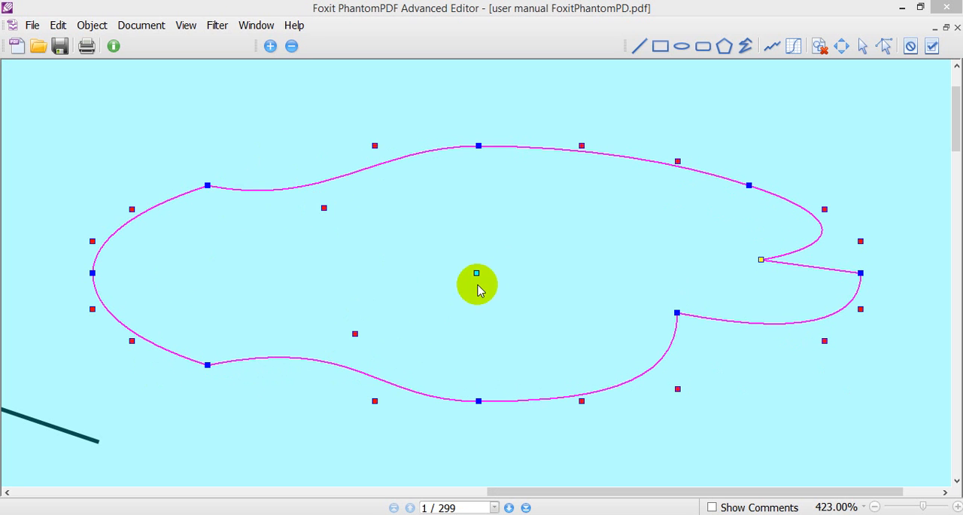
{"action": "mouse_move", "coordinate": [481, 279]}
{"action": "left_mouse_down"}
{"action": "mouse_move", "coordinate": [511, 270]}
{"action": "mouse_move", "coordinate": [486, 285]}
{"action": "left_mouse_up"}
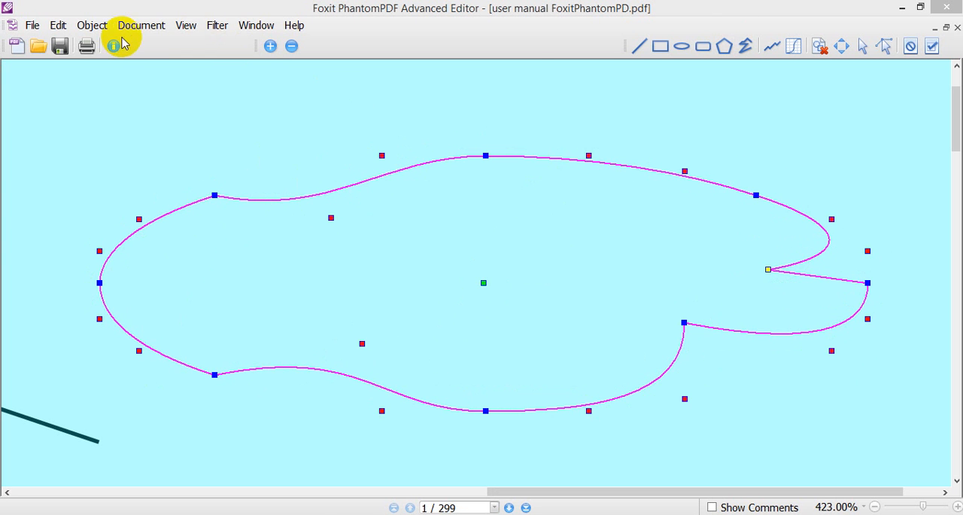
{"action": "left_click", "coordinate": [933, 47]}
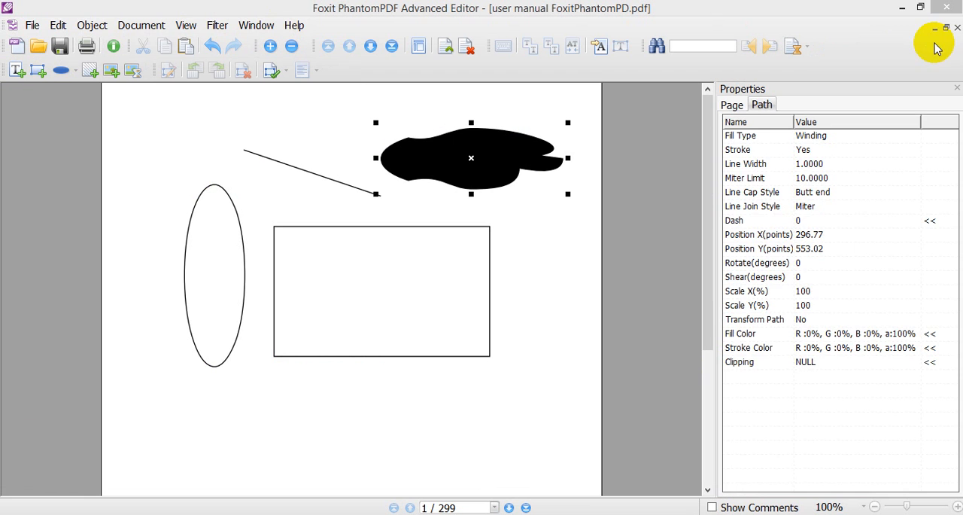
{"action": "left_click", "coordinate": [561, 284]}
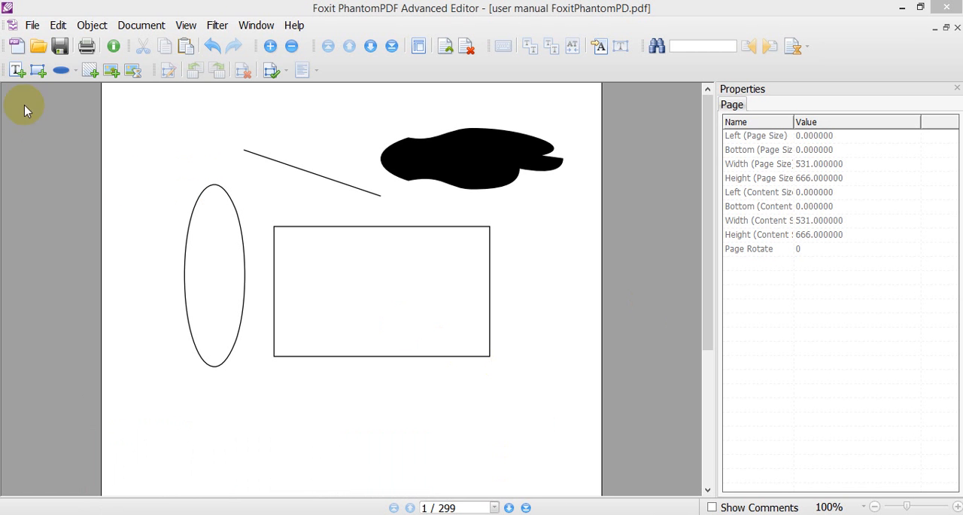
- Save the document as a new PDF named "fichier modier" on the desktop (Bureau)
{"action": "left_click", "coordinate": [32, 25]}
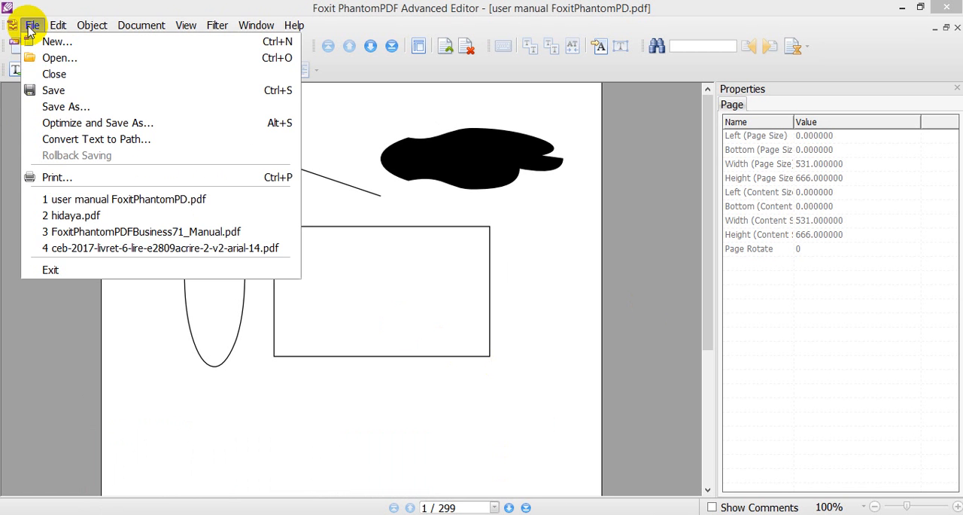
{"action": "left_click", "coordinate": [66, 107]}
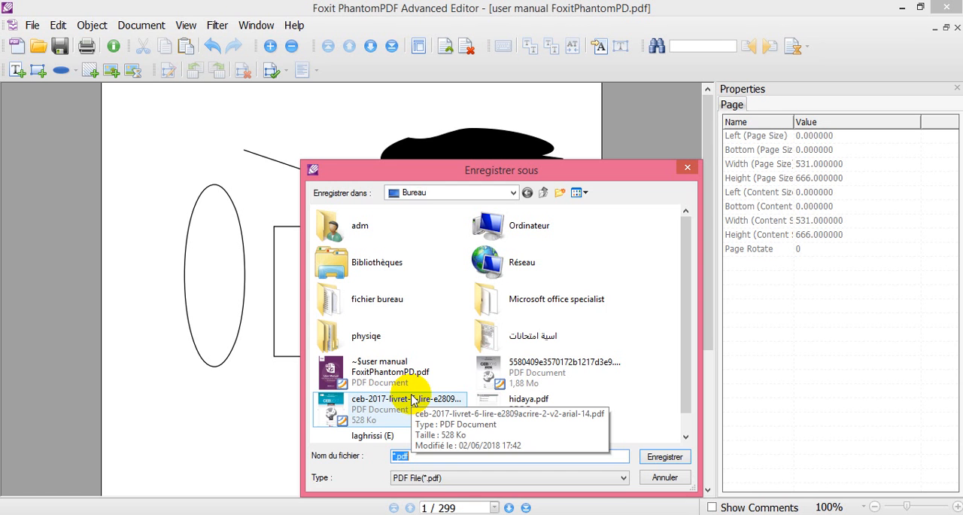
{"action": "type", "text": "fichier"}
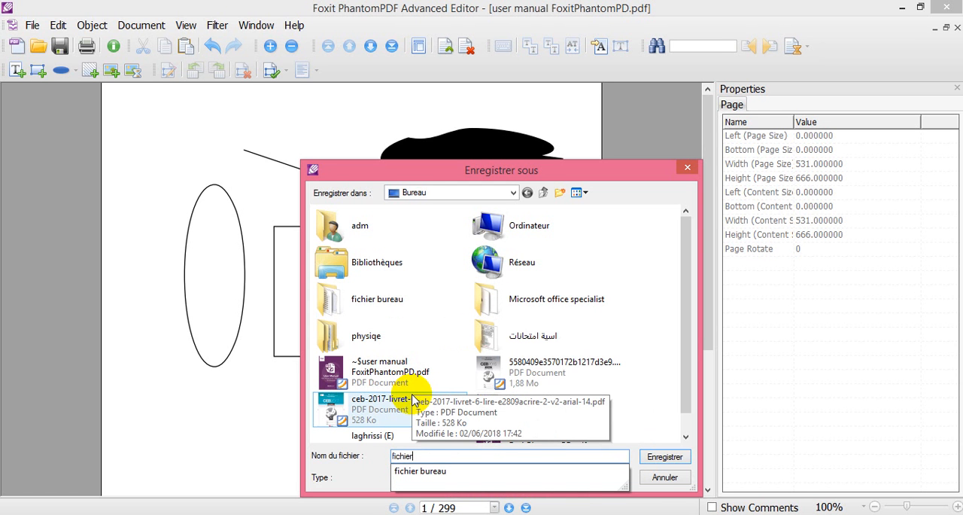
{"action": "type", "text": " modier"}
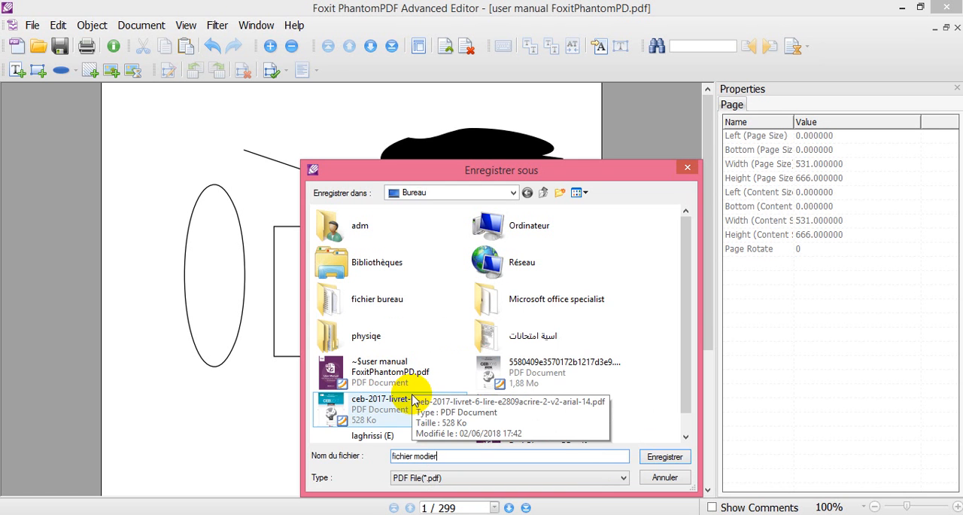
{"action": "left_click", "coordinate": [666, 456]}
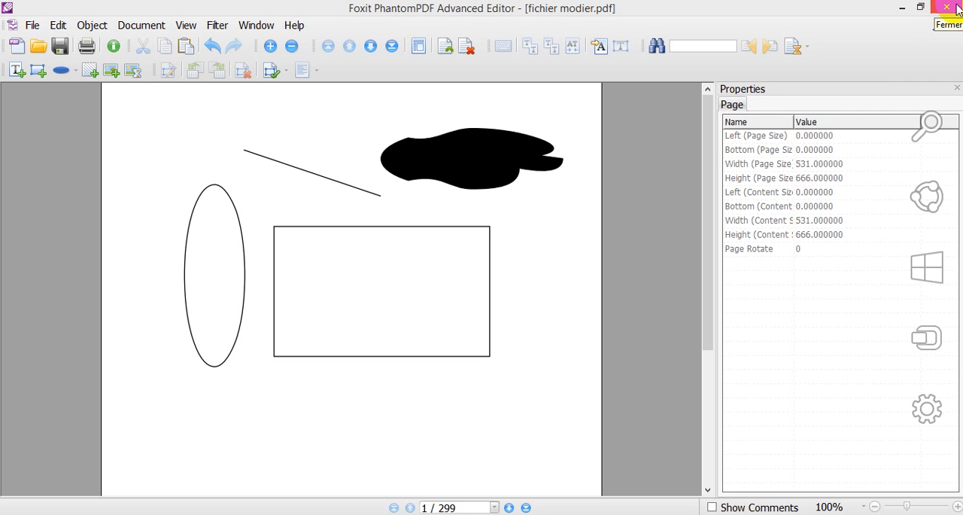
- Close the saved document and open fichier modier.pdf from the desktop in Foxit Reader
{"action": "left_click", "coordinate": [957, 28]}
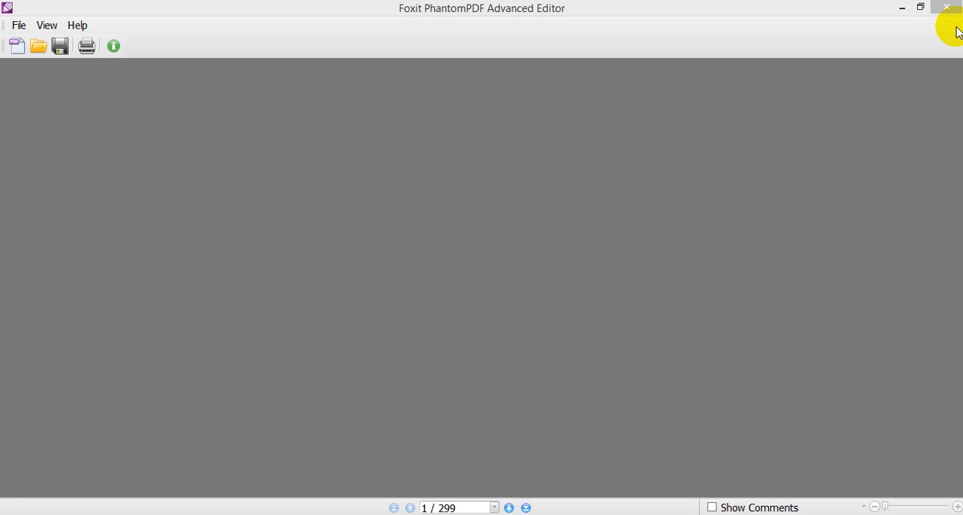
{"action": "left_click", "coordinate": [903, 7]}
{"action": "left_click", "coordinate": [534, 296]}
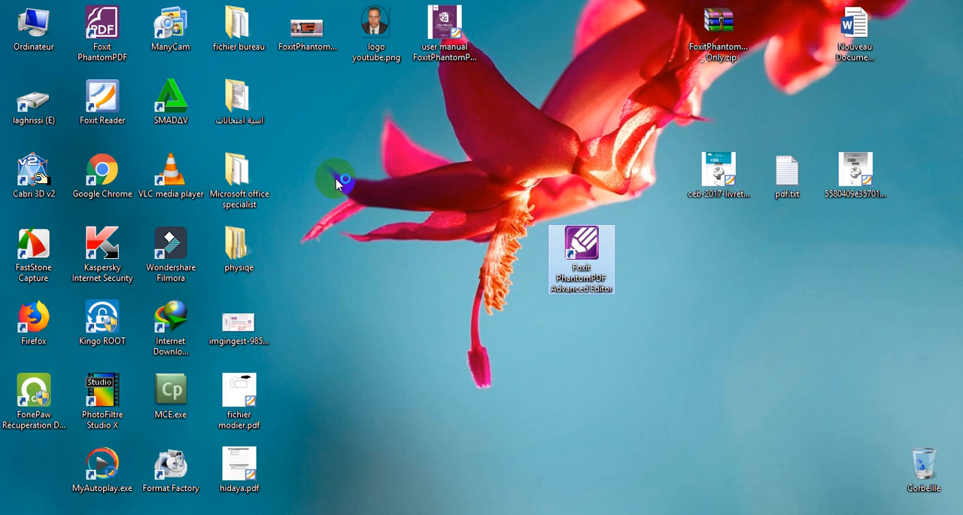
{"action": "left_click", "coordinate": [248, 391]}
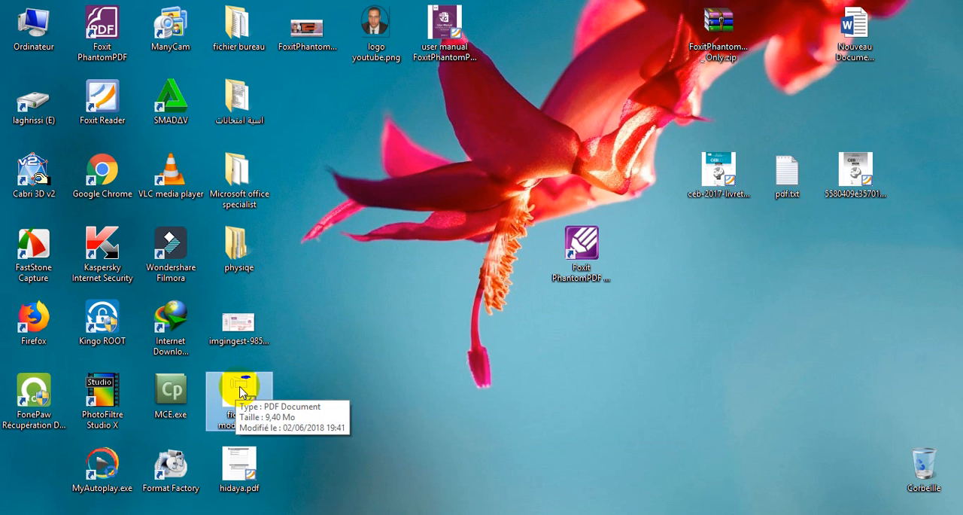
{"action": "double_click", "coordinate": [241, 392]}
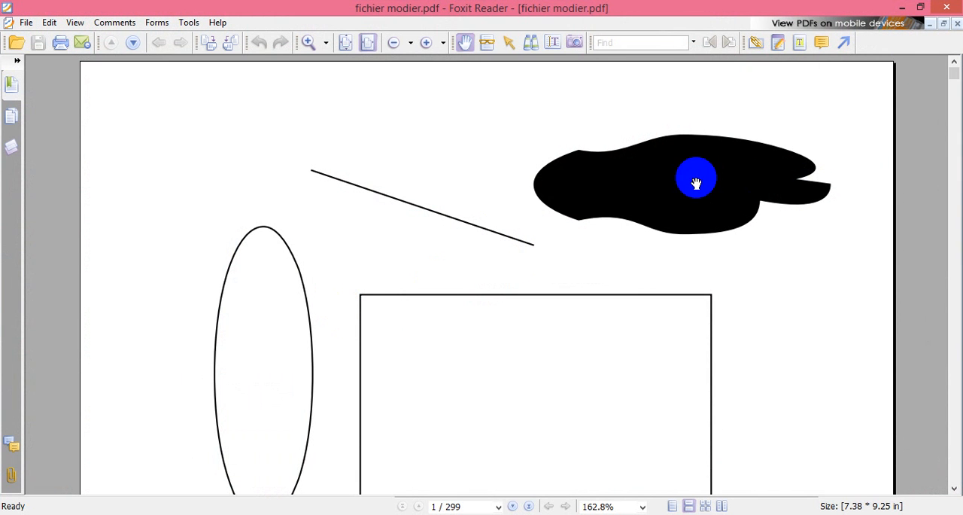
- Look through the first two pages of fichier modier.pdf and switch to the Windows photo viewer showing FoxitPhantomPDF.png
{"action": "scroll", "coordinate": [696, 182], "scroll_direction": "down", "scroll_amount": 10}
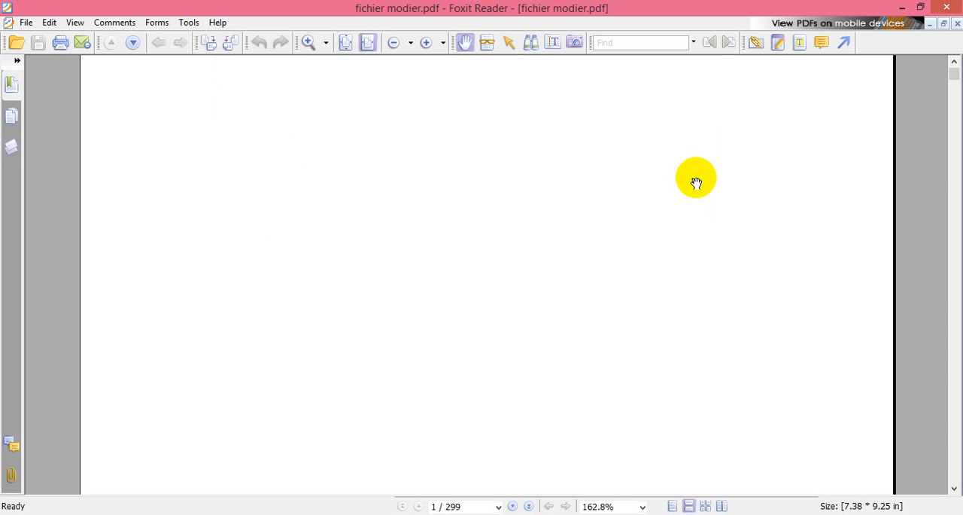
{"action": "scroll", "coordinate": [696, 183], "scroll_direction": "down", "scroll_amount": 10}
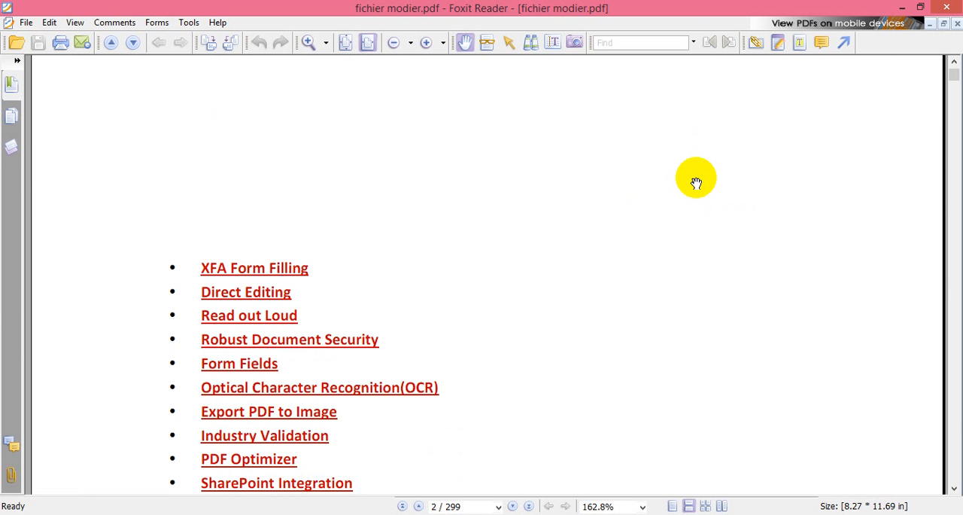
{"action": "scroll", "coordinate": [696, 183], "scroll_direction": "up", "scroll_amount": 5}
{"action": "scroll", "coordinate": [696, 183], "scroll_direction": "down", "scroll_amount": 8}
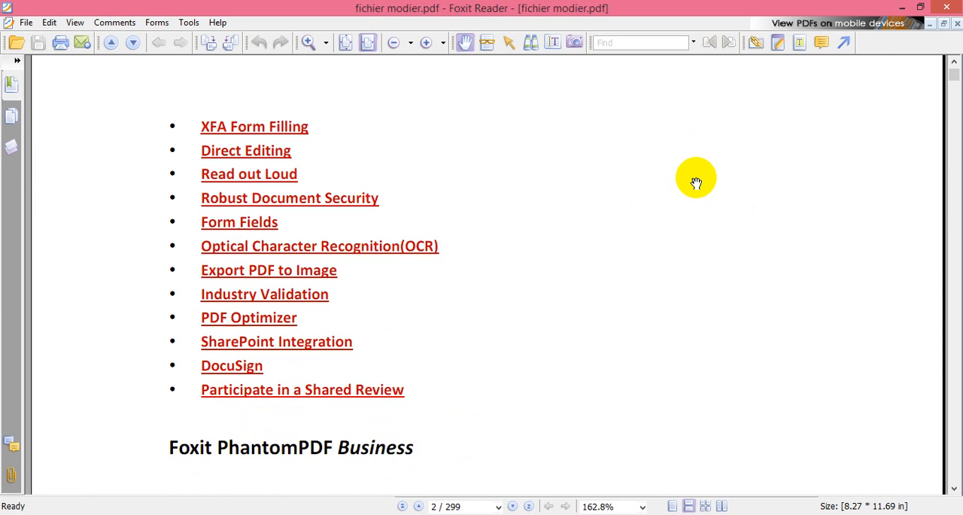
{"action": "scroll", "coordinate": [696, 183], "scroll_direction": "down", "scroll_amount": 2}
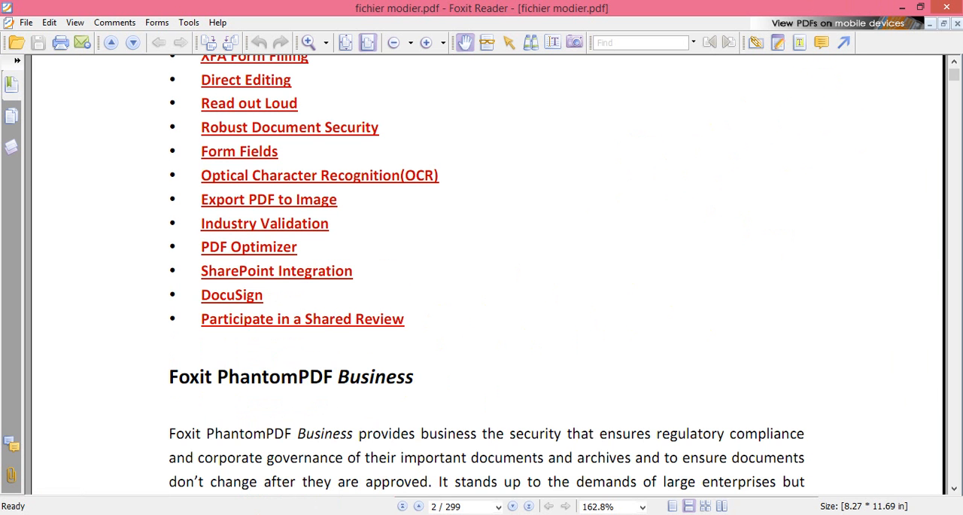
{"action": "mouse_move", "coordinate": [278, 512]}
{"action": "left_click", "coordinate": [417, 432]}
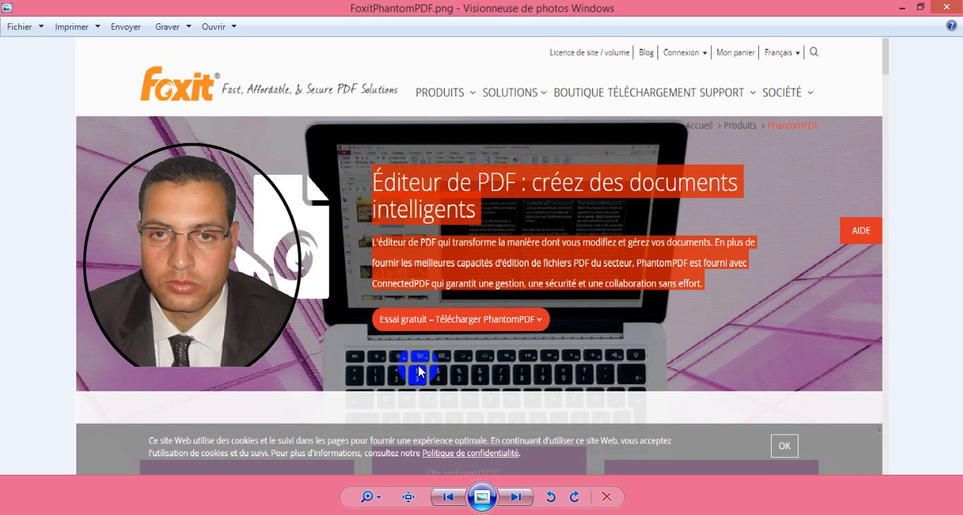